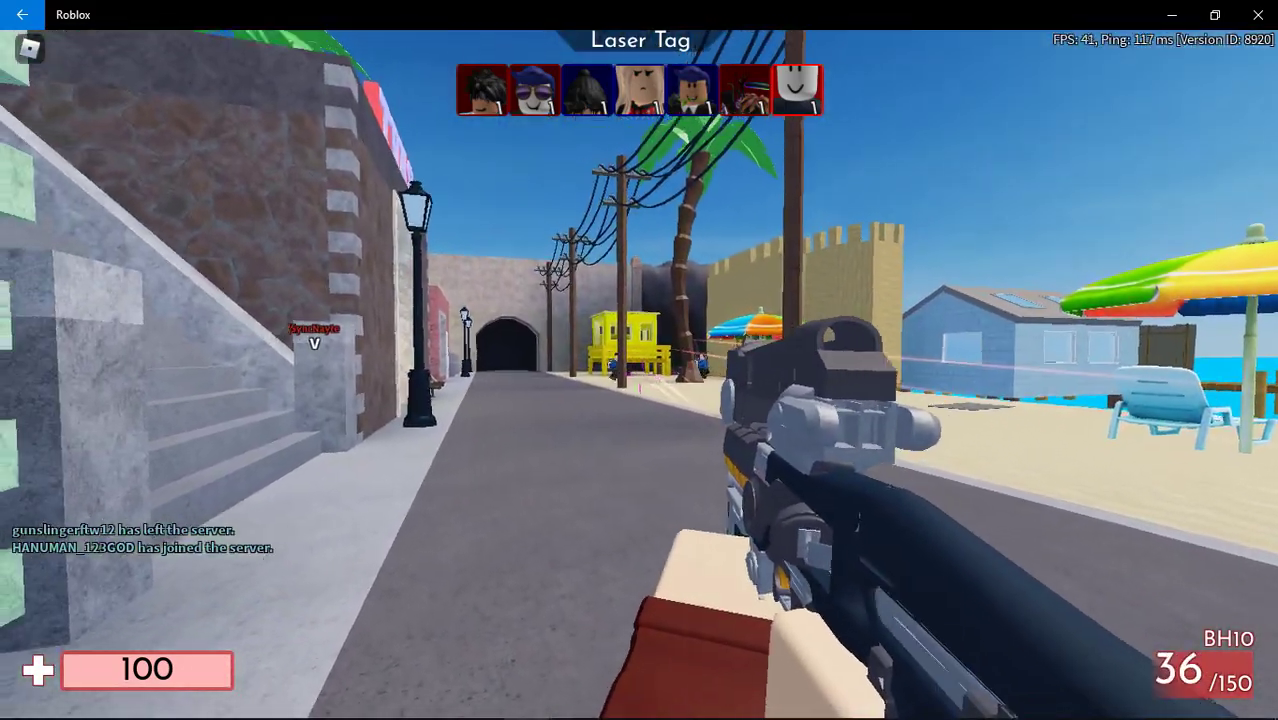
{"action": "key", "text": "w"}
{"action": "left_click", "coordinate": [639, 360]}
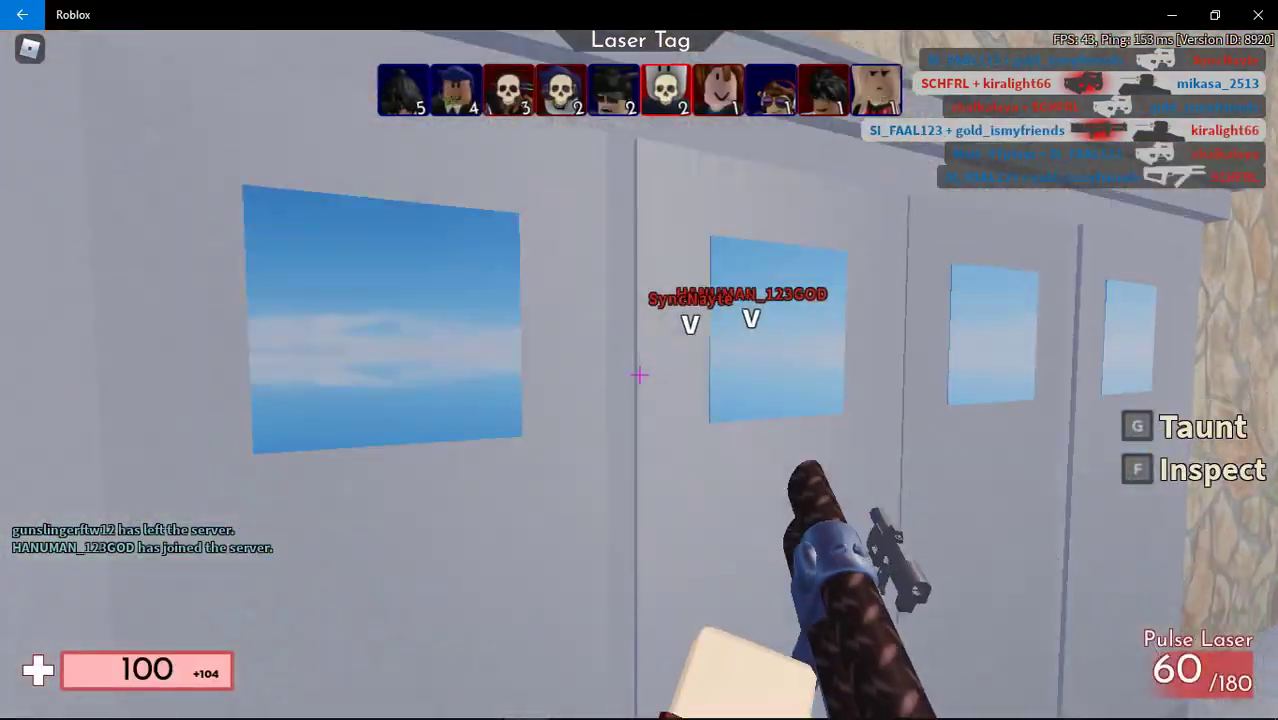
{"action": "key", "text": "w"}
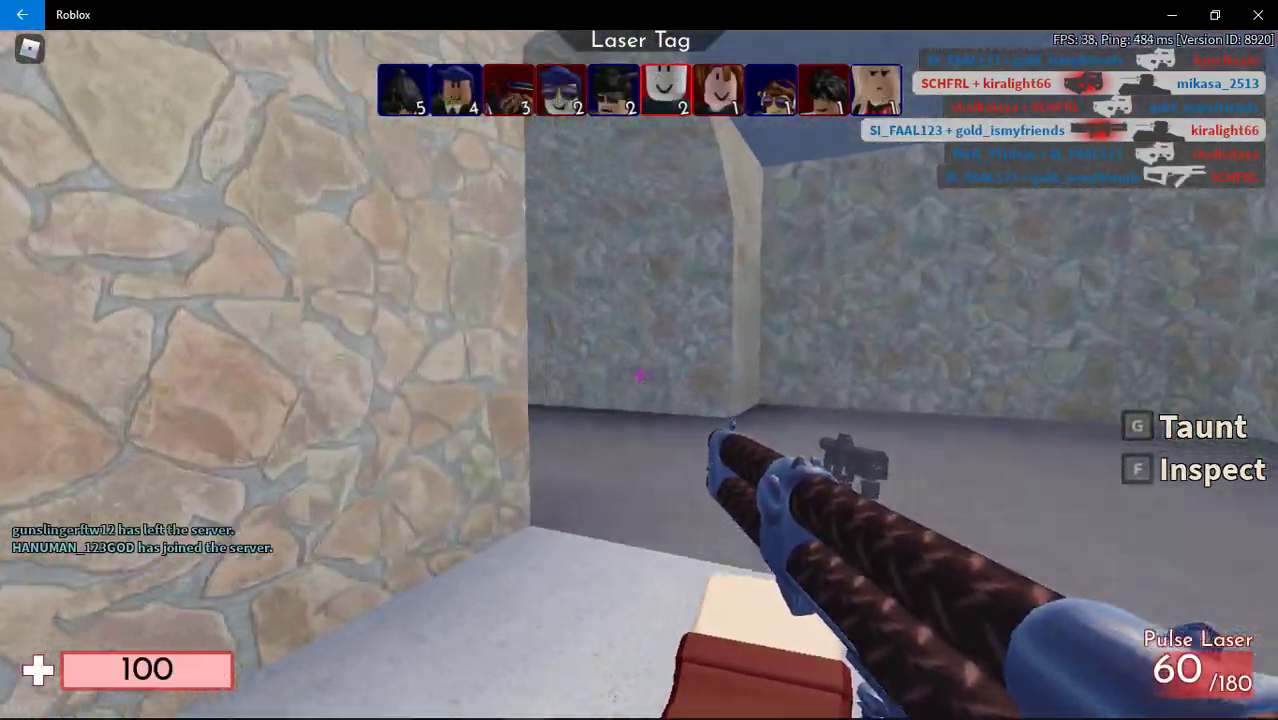
{"action": "key", "text": "w"}
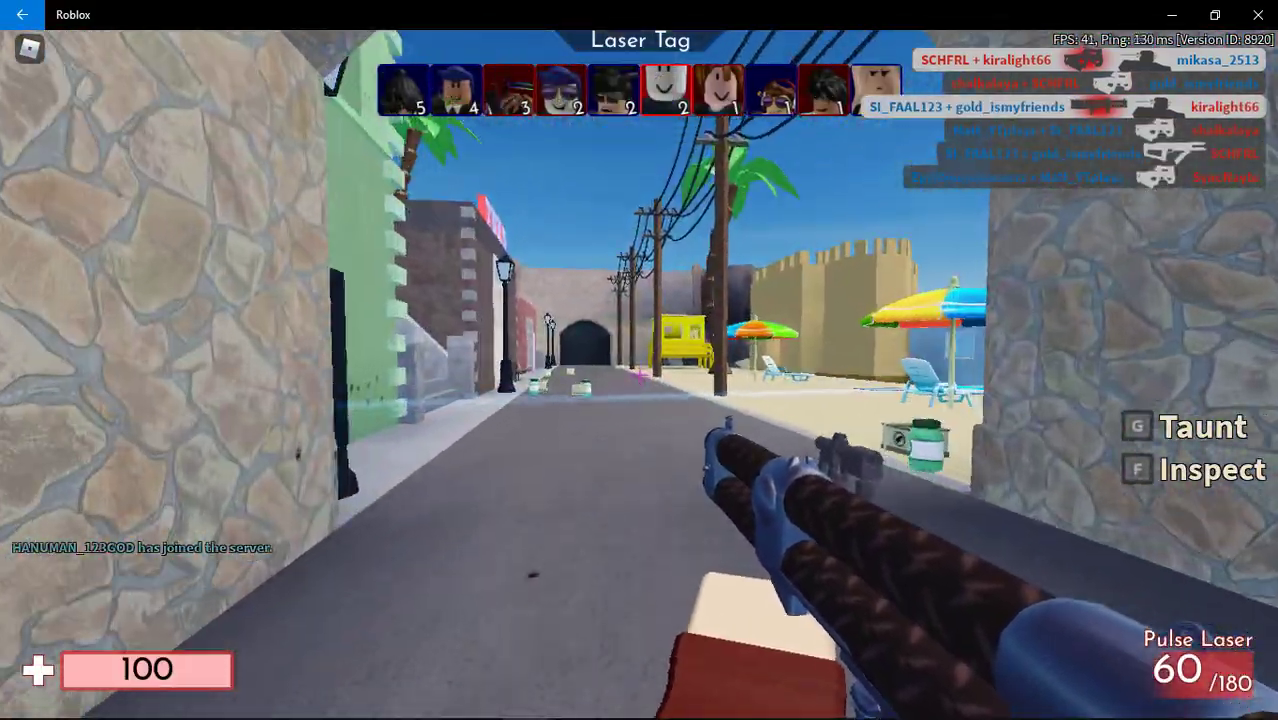
{"action": "left_click", "coordinate": [640, 375]}
{"action": "key", "text": "2"}
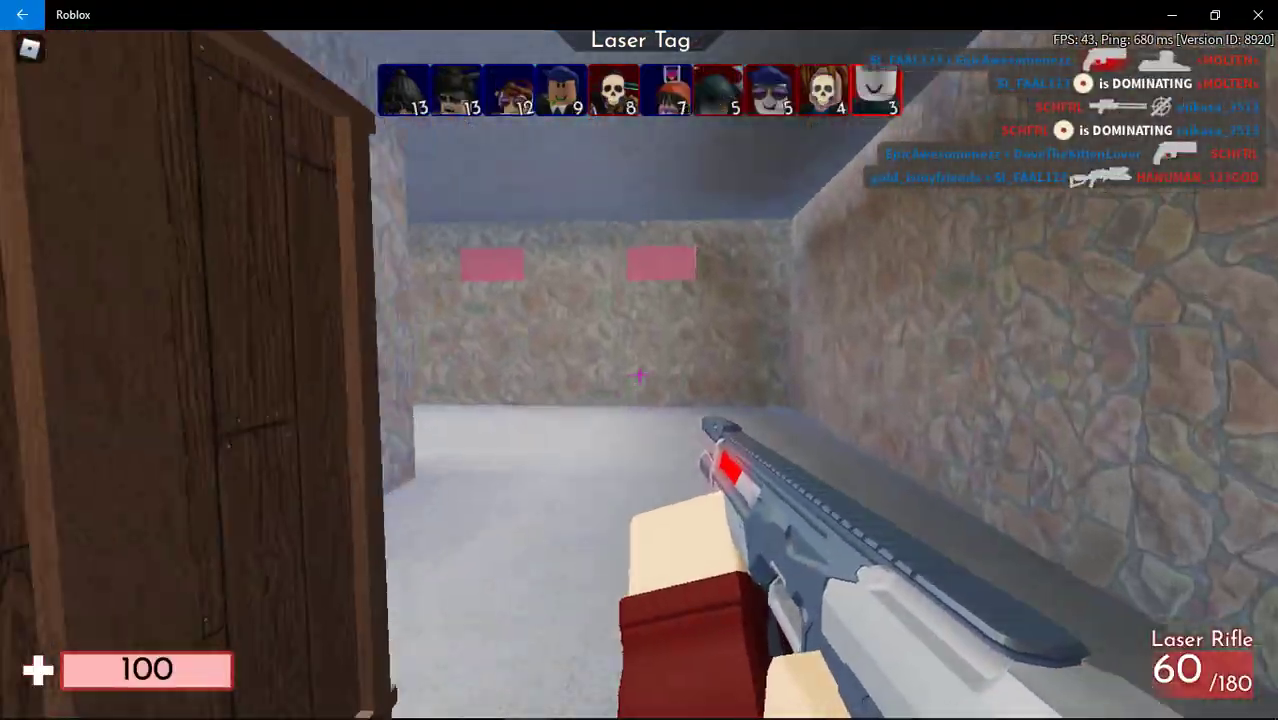
{"action": "key", "text": "w"}
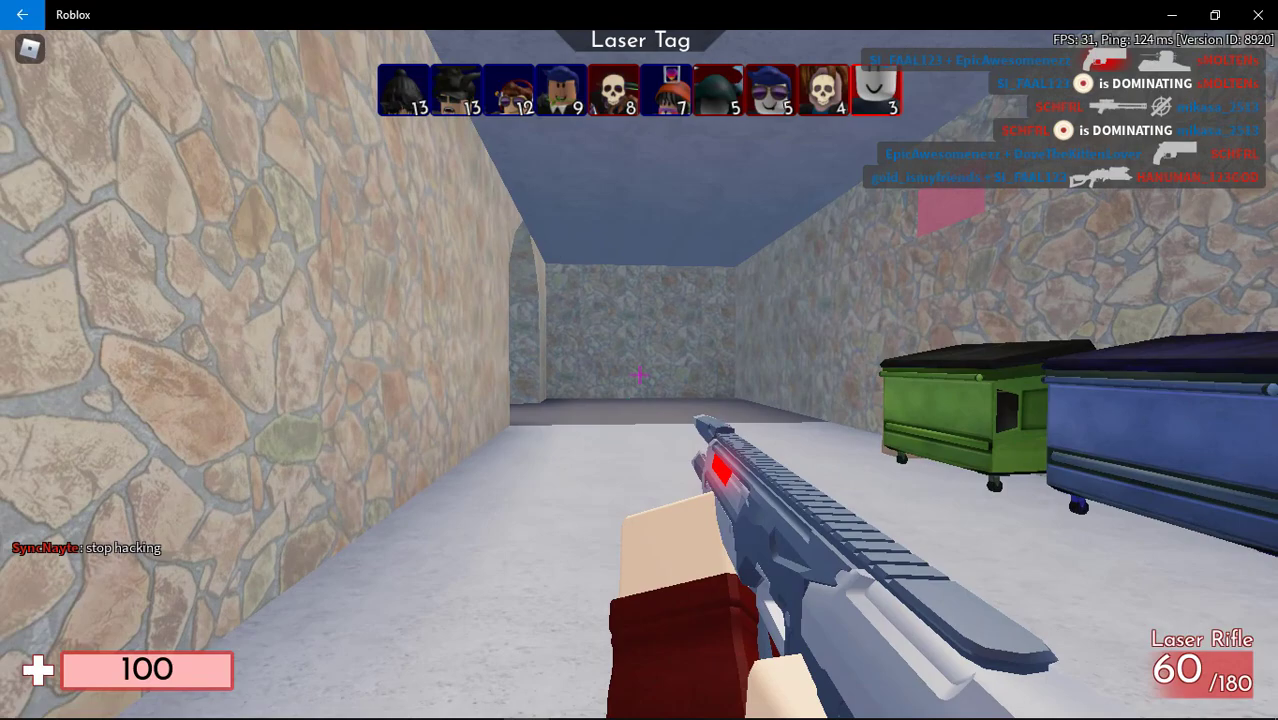
{"action": "key", "text": "w"}
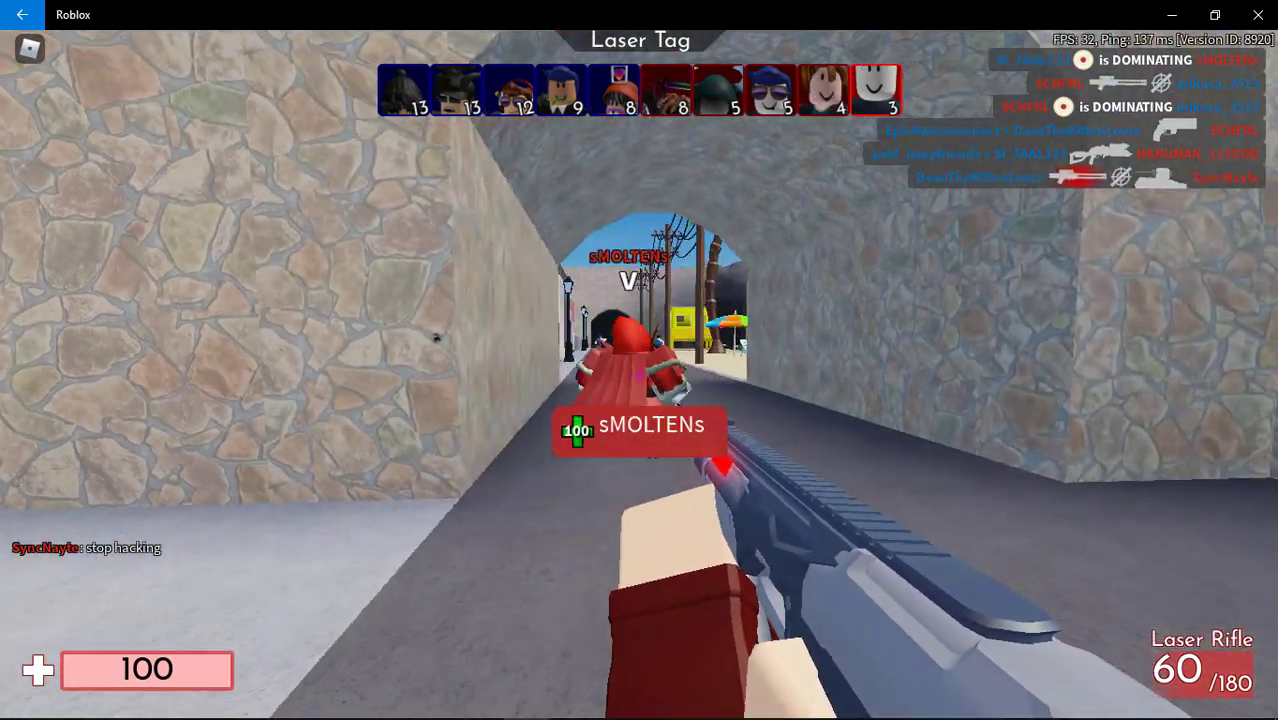
{"action": "key", "text": "w"}
{"action": "left_click", "coordinate": [630, 480]}
{"action": "key", "text": "2"}
{"action": "left_click", "coordinate": [630, 480]}
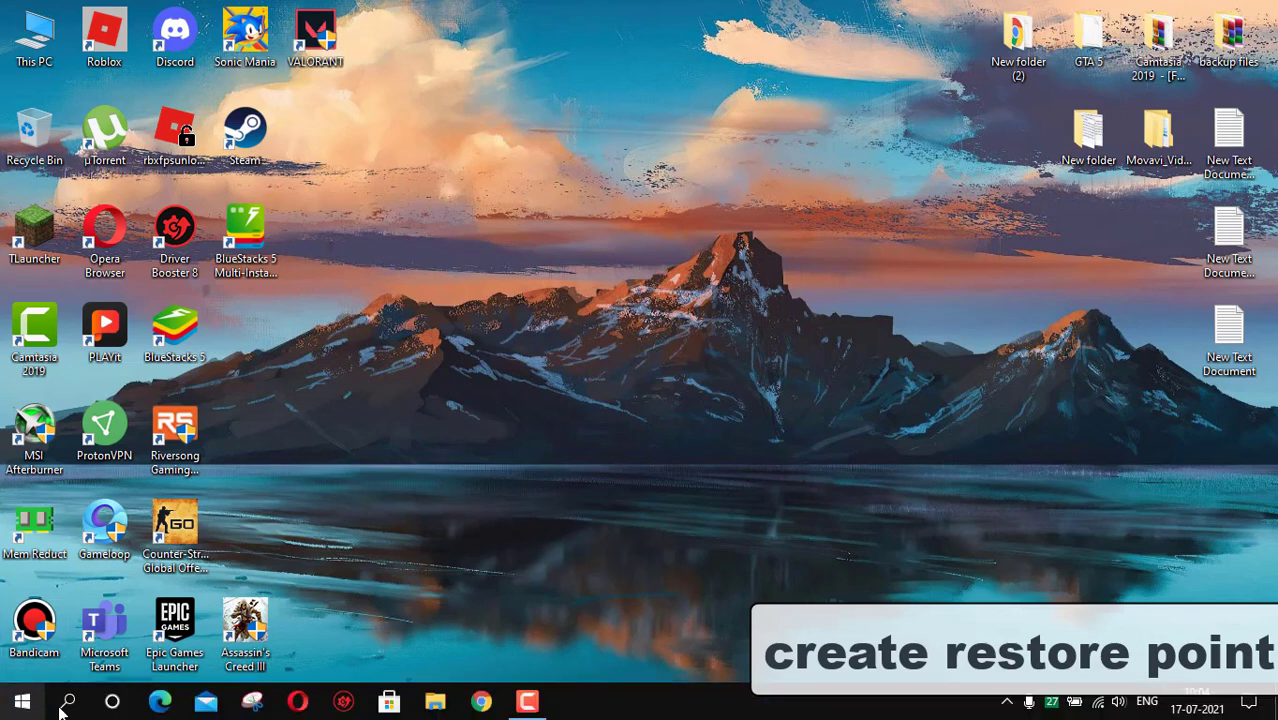
Search Windows for "create a res" and open the Create a restore point settings.
{"action": "left_click", "coordinate": [68, 701]}
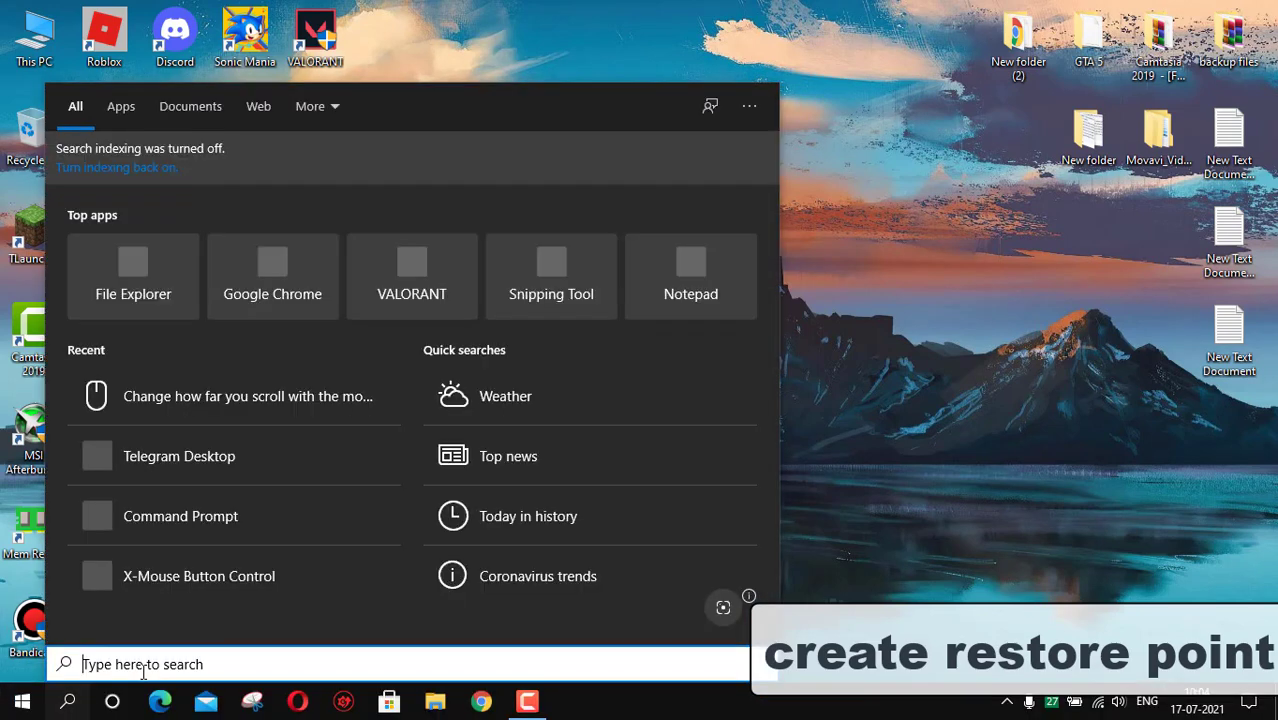
{"action": "type", "text": "create a res"}
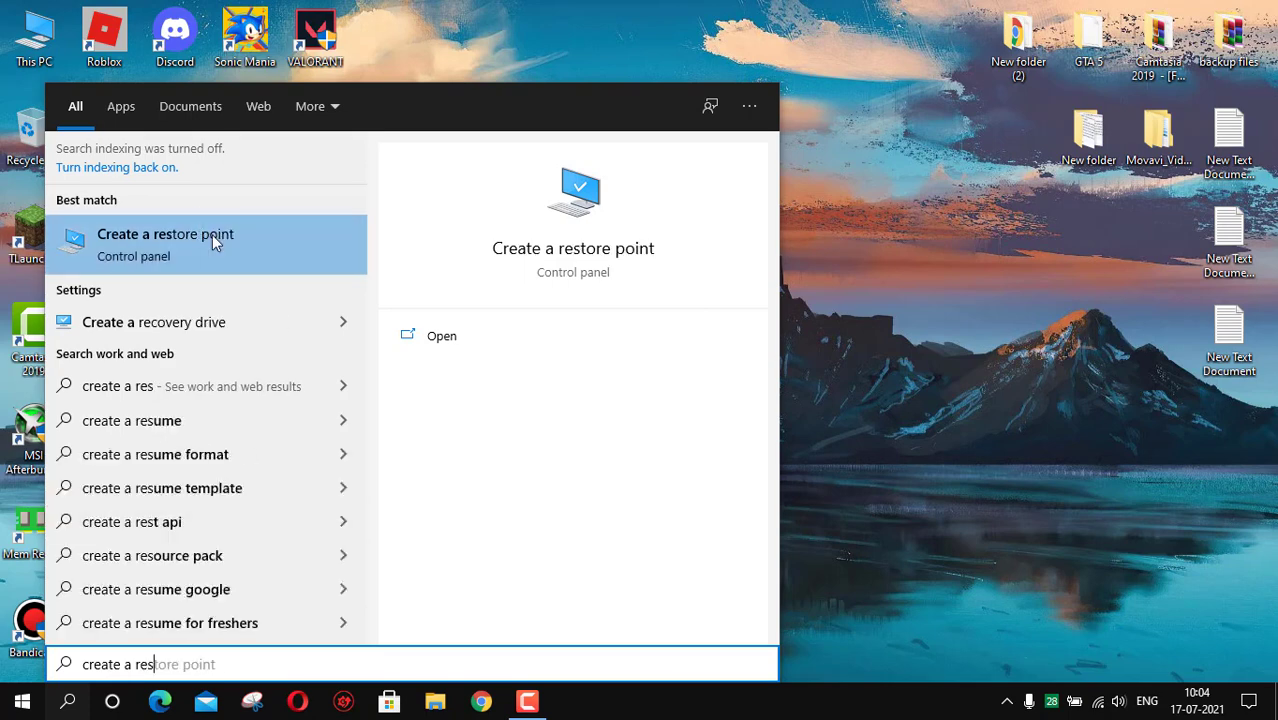
{"action": "left_click", "coordinate": [212, 235]}
{"action": "left_click_drag", "start_coordinate": [352, 188], "coordinate": [397, 87]}
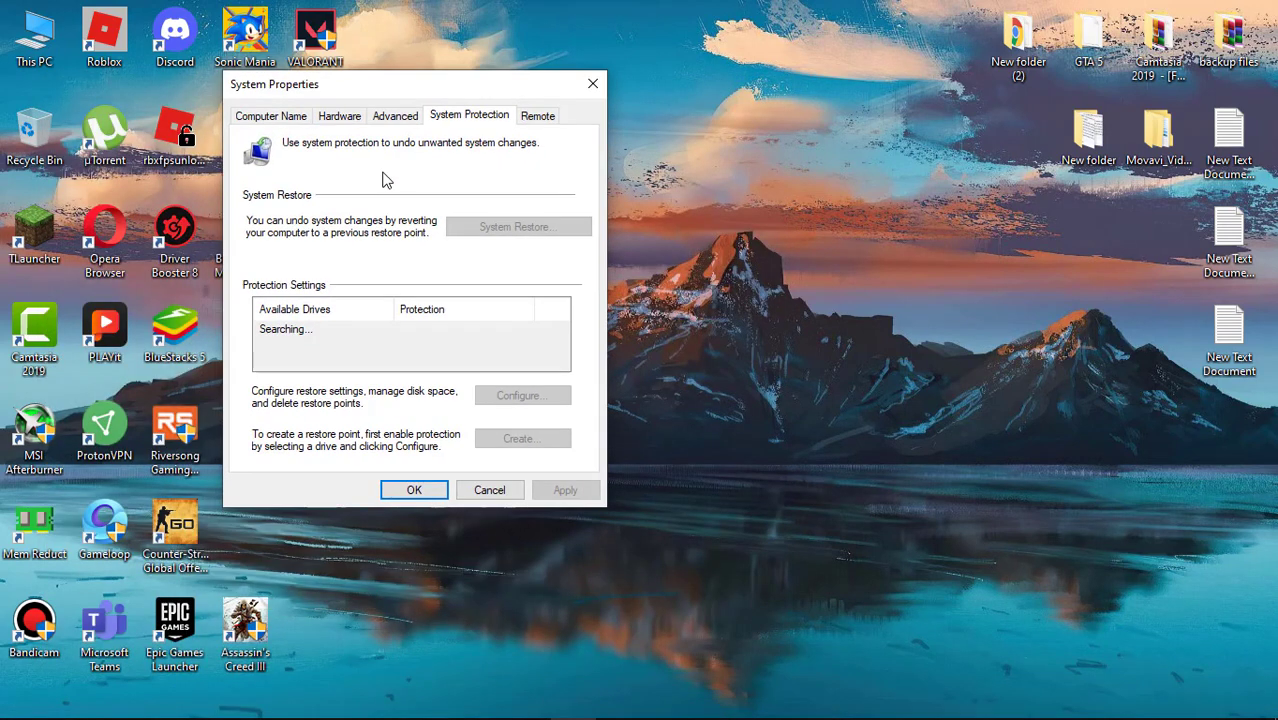
Configure Local Disk (C:) with system protection turned on and apply the setting.
{"action": "left_click", "coordinate": [350, 330]}
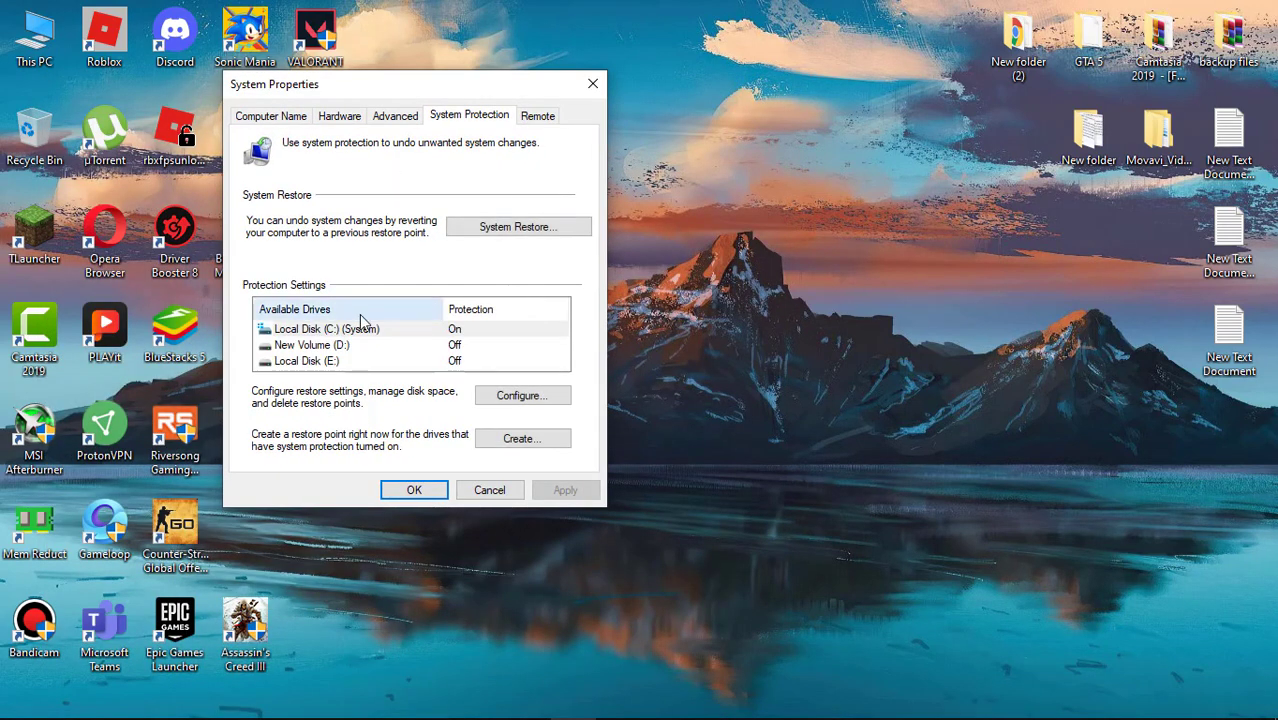
{"action": "left_click", "coordinate": [501, 397]}
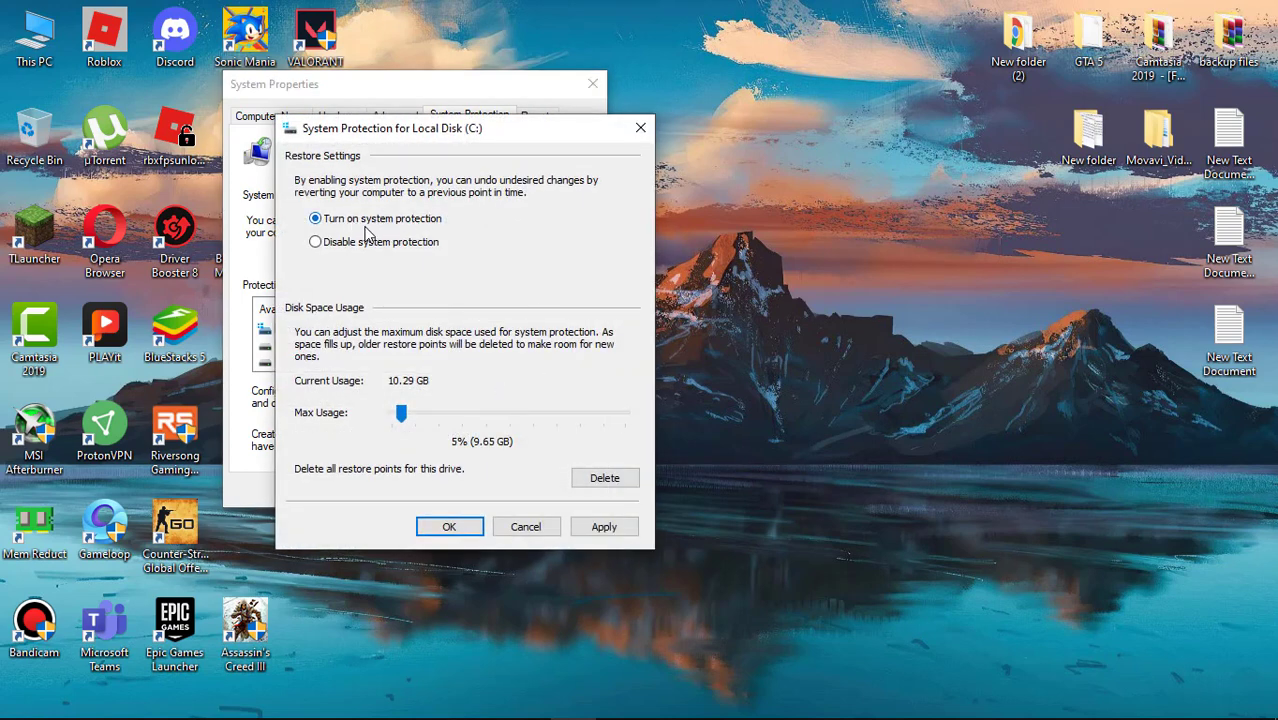
{"action": "left_click", "coordinate": [604, 527]}
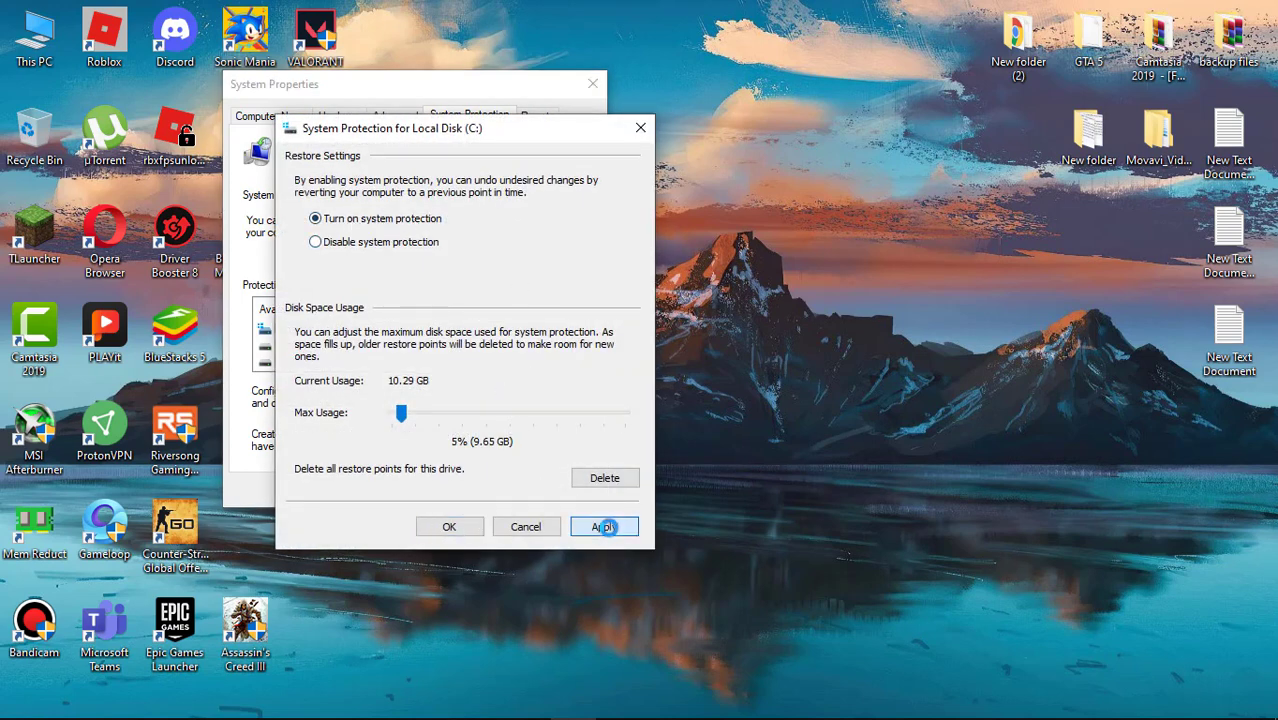
{"action": "left_click", "coordinate": [469, 521]}
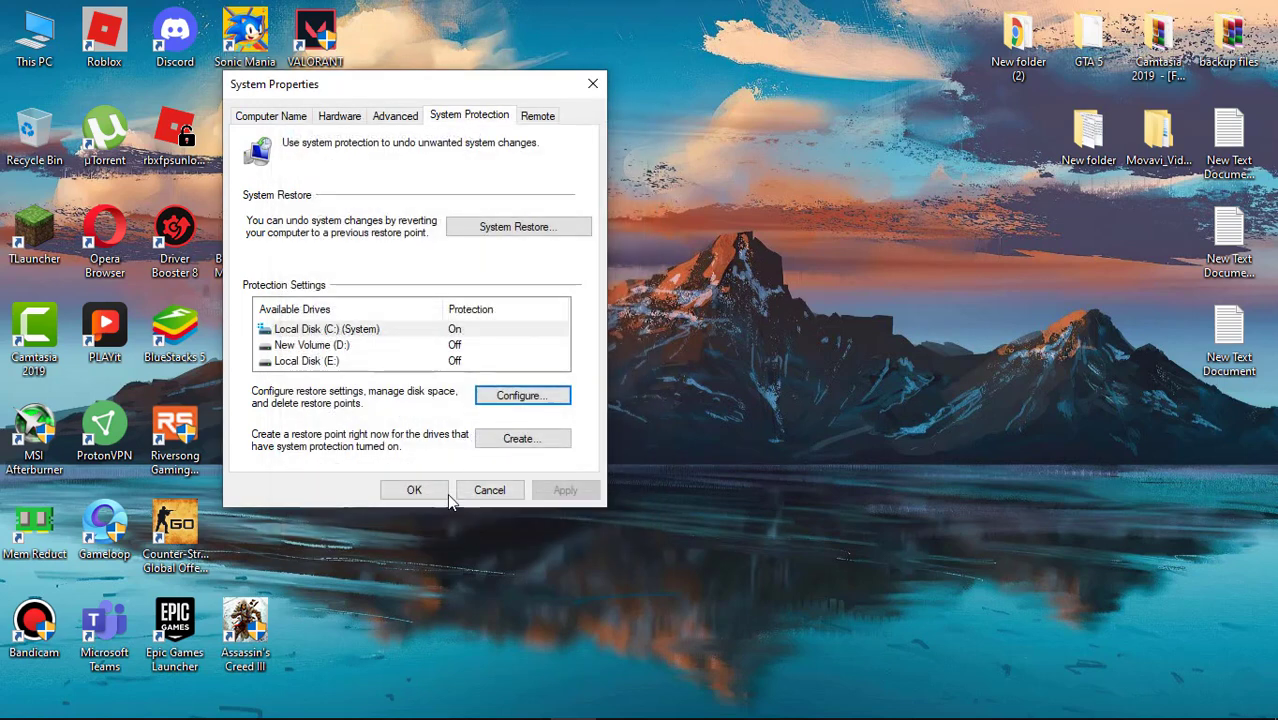
Create a restore point with the description "restore point".
{"action": "left_click", "coordinate": [522, 438]}
{"action": "type", "text": "restore point"}
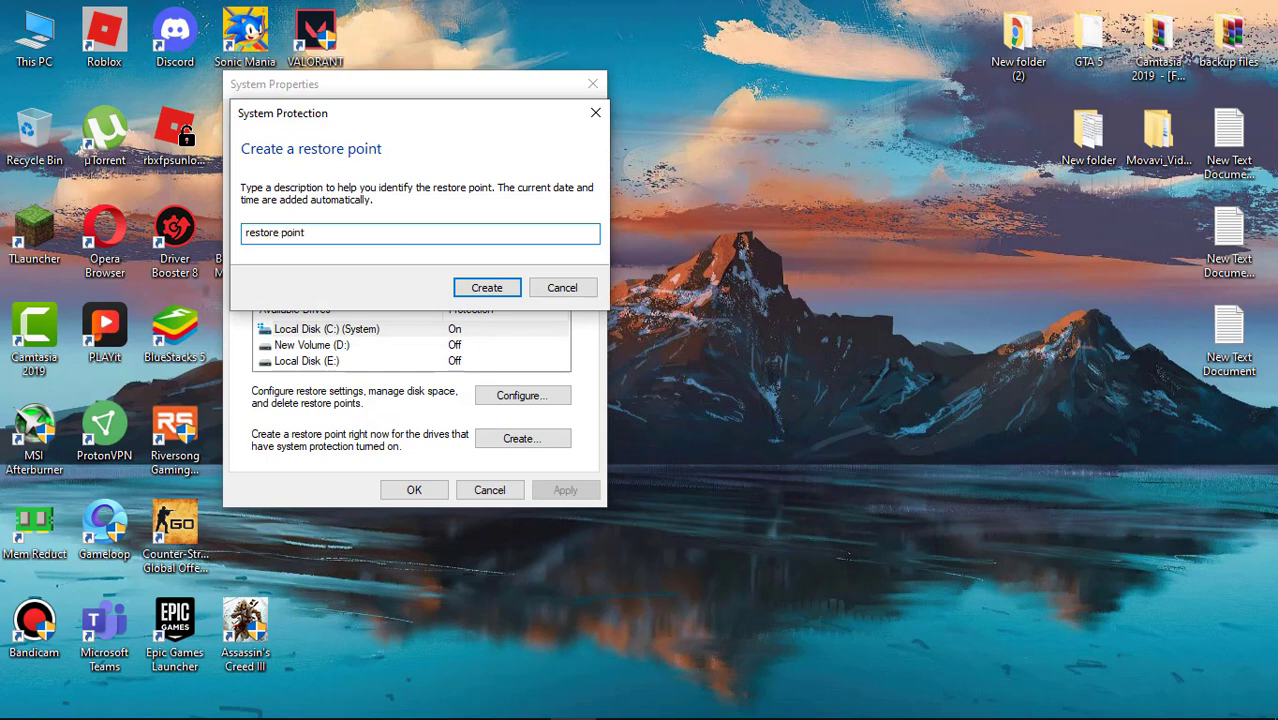
{"action": "key", "text": "Return"}
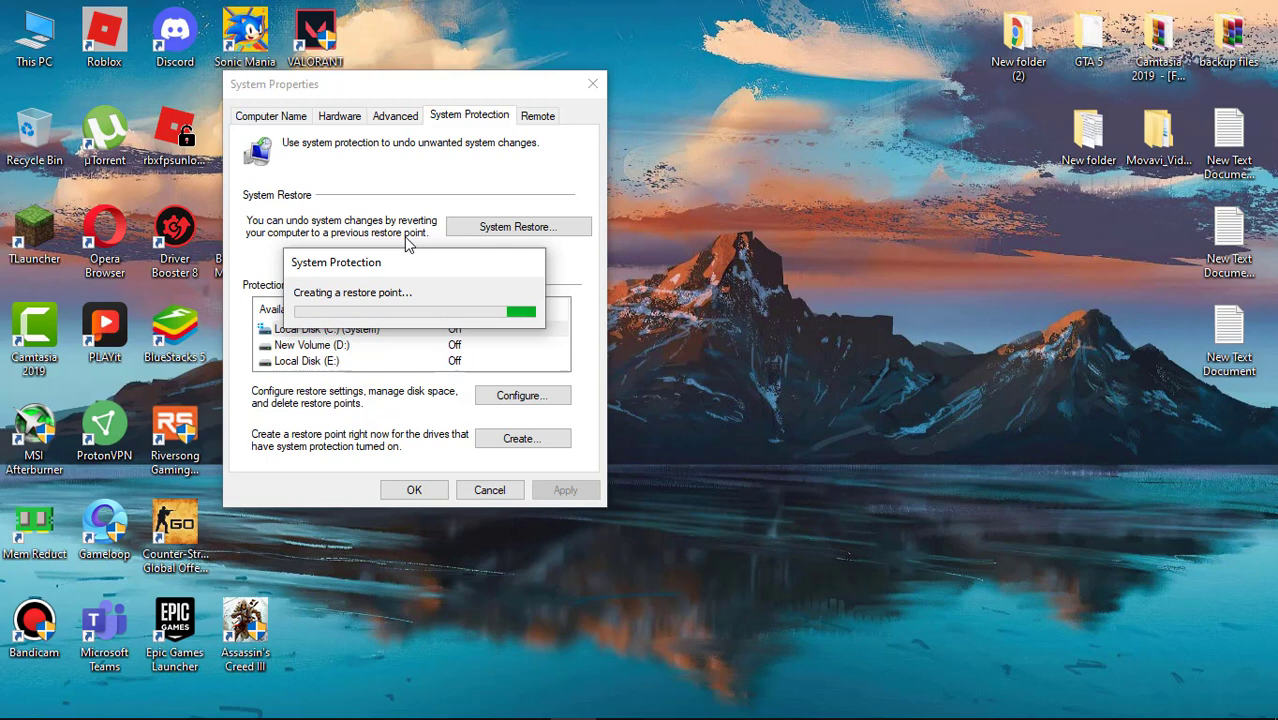
{"action": "left_click", "coordinate": [528, 304]}
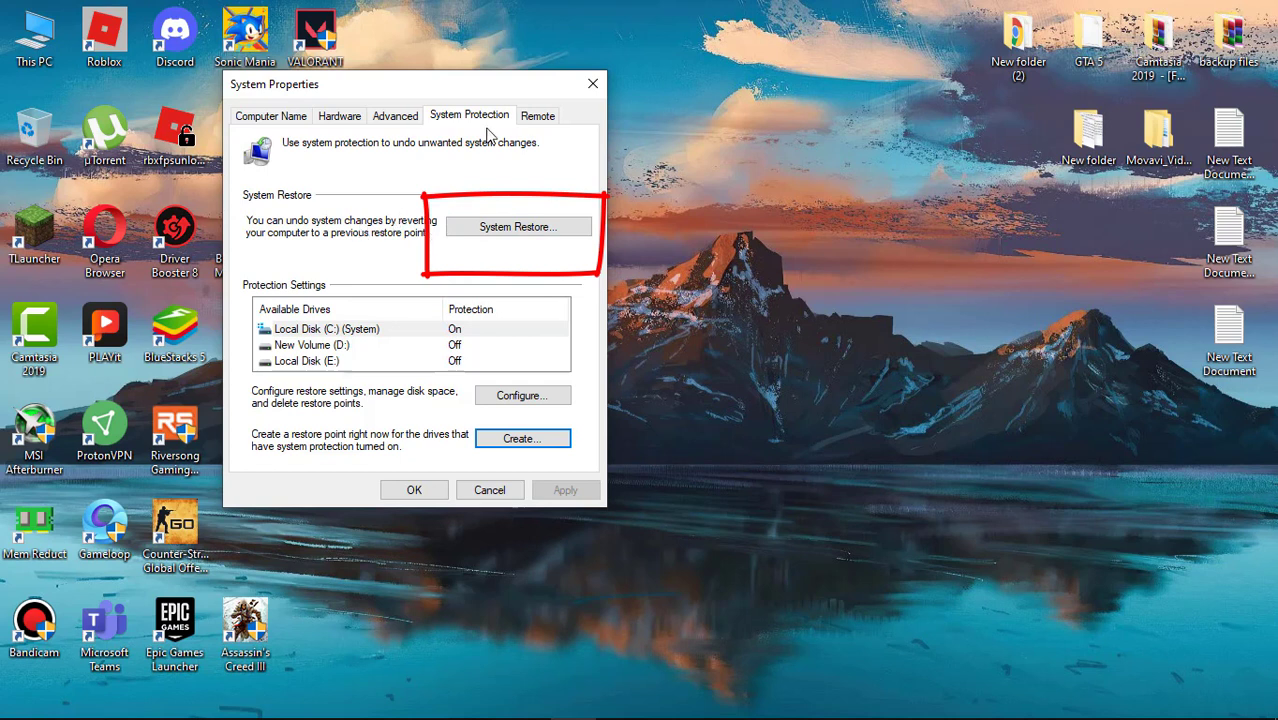
Close System Properties and refresh the desktop.
{"action": "left_click", "coordinate": [592, 84]}
{"action": "right_click", "coordinate": [634, 104]}
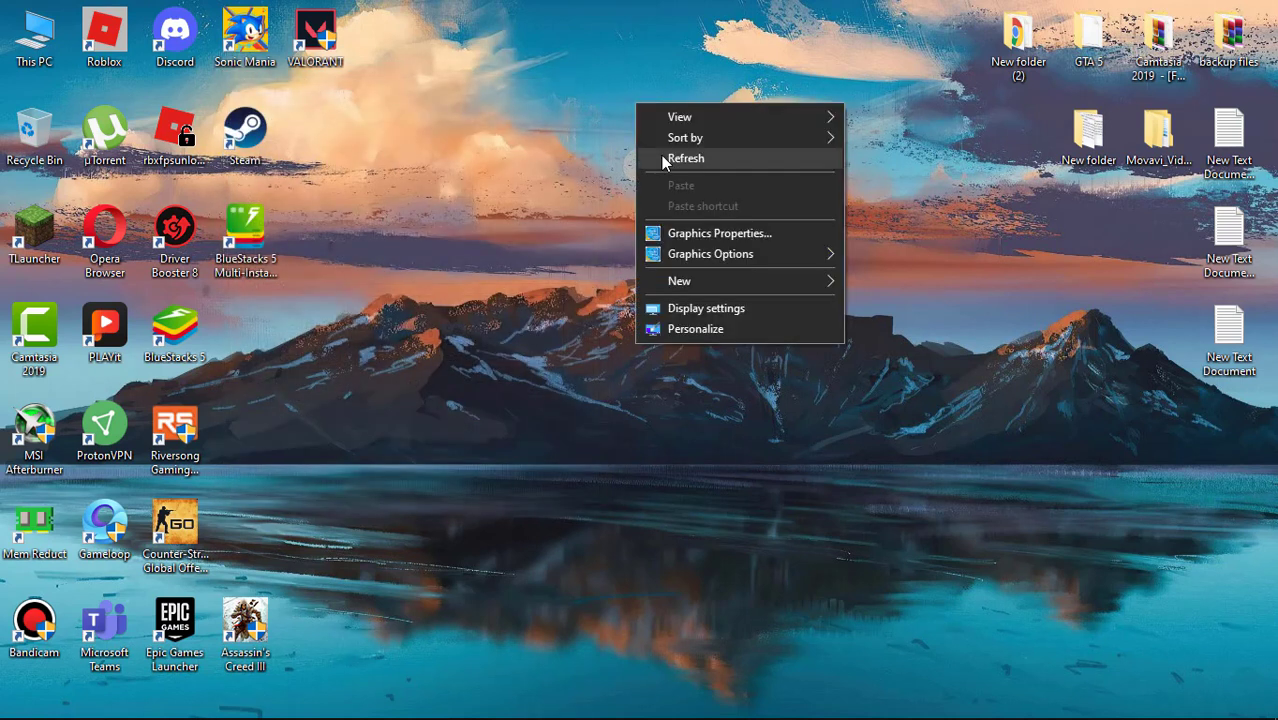
{"action": "left_click", "coordinate": [661, 155]}
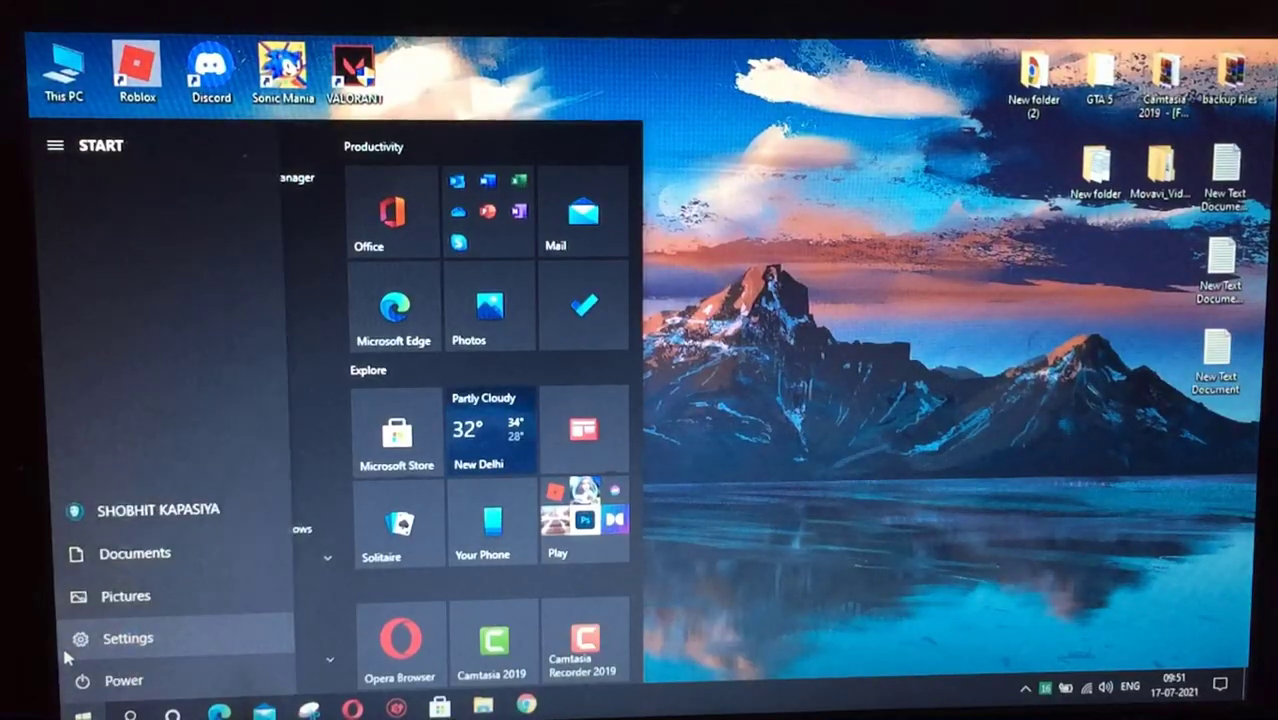
Restart the PC into advanced startup from the Update & Security recovery settings.
{"action": "left_click", "coordinate": [63, 648]}
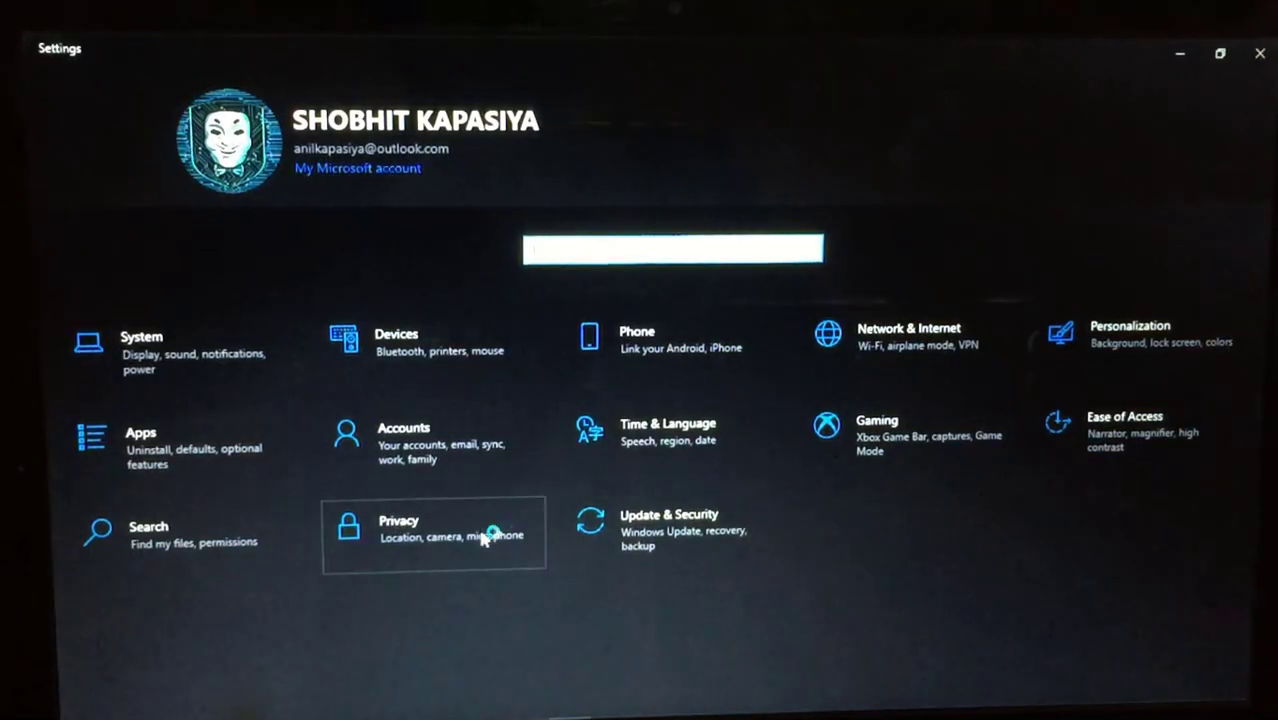
{"action": "left_click", "coordinate": [659, 546]}
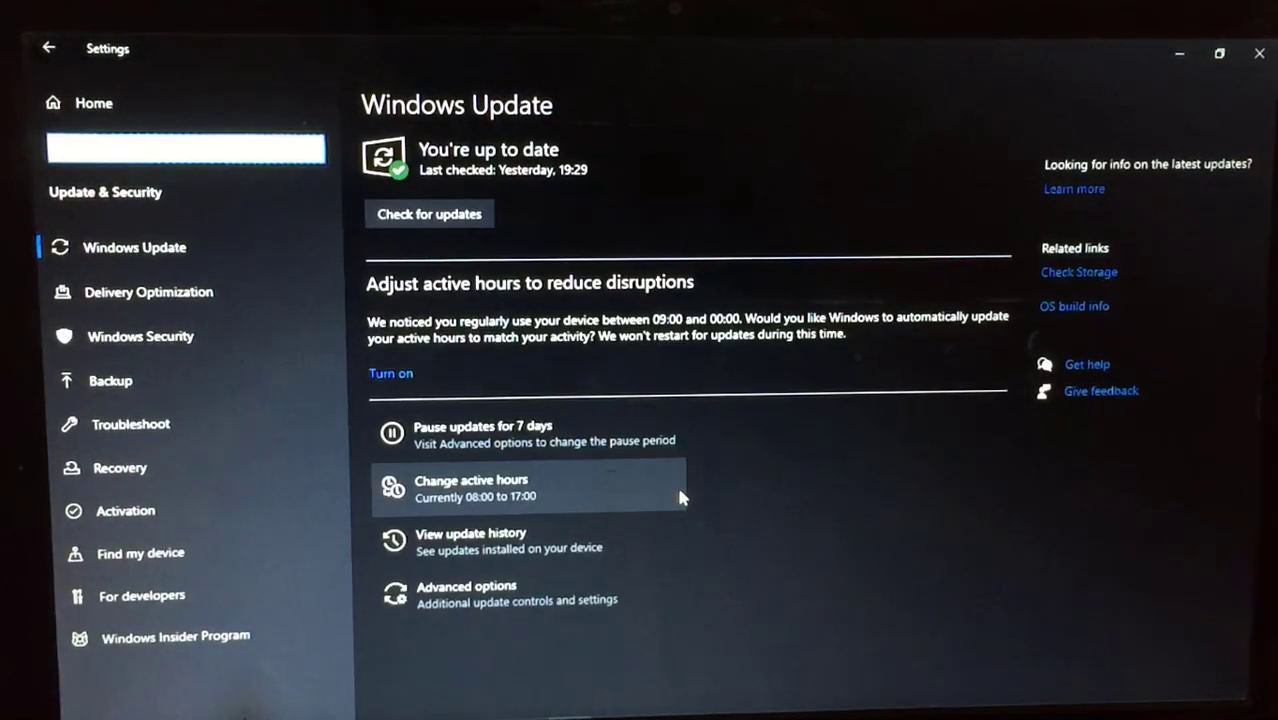
{"action": "left_click", "coordinate": [157, 466]}
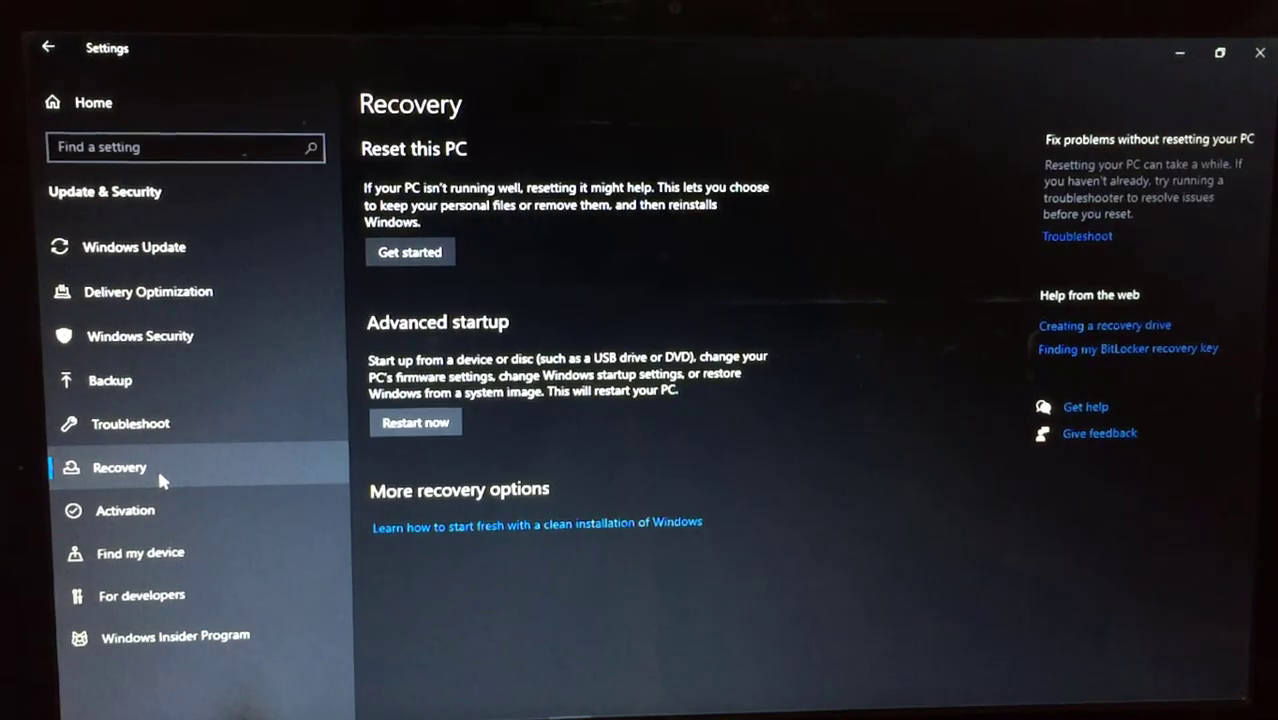
{"action": "left_click", "coordinate": [398, 423]}
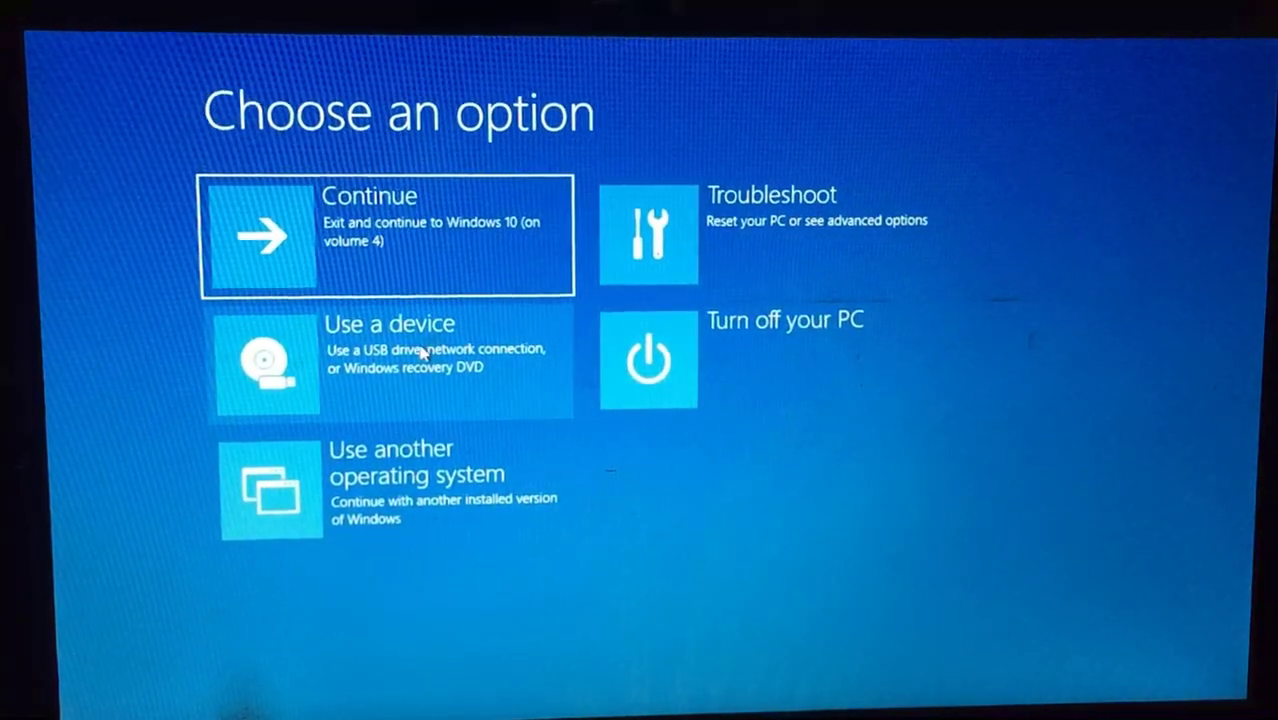
Restart into the UEFI firmware settings through the advanced troubleshooting options and enter BIOS Setup.
{"action": "left_click", "coordinate": [698, 213]}
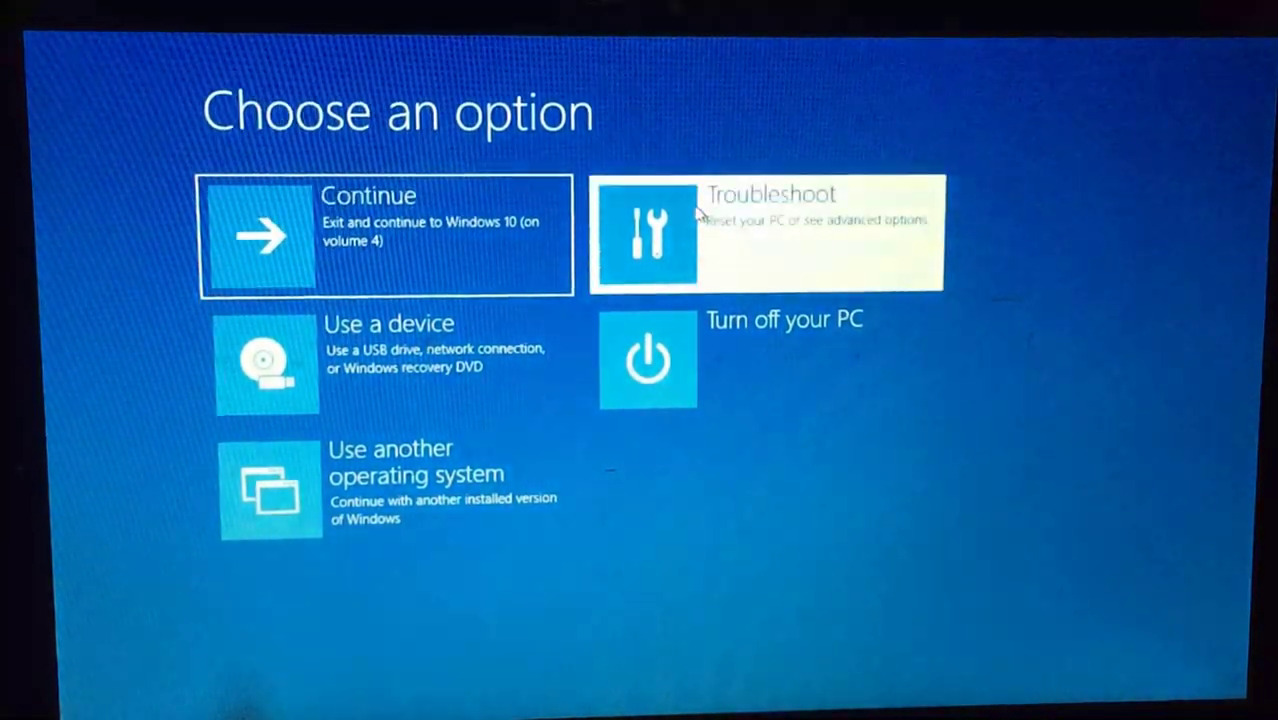
{"action": "left_click", "coordinate": [441, 389]}
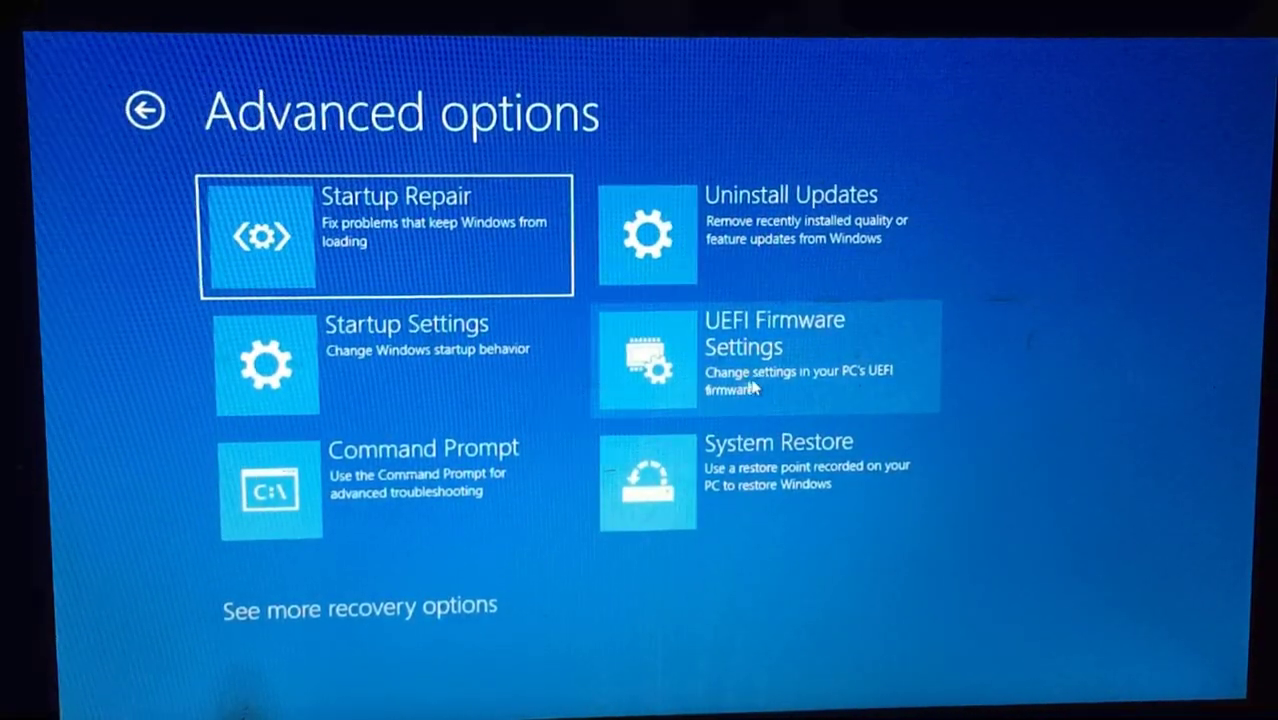
{"action": "left_click", "coordinate": [807, 377]}
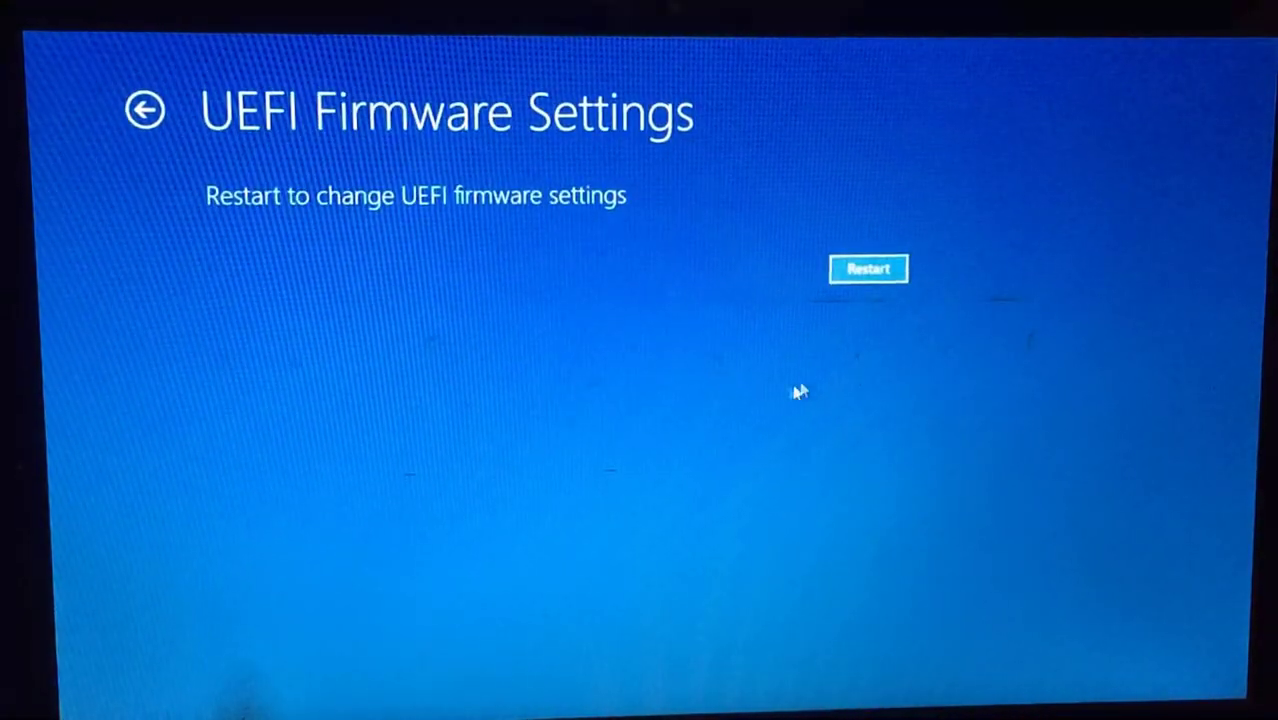
{"action": "left_click", "coordinate": [862, 272]}
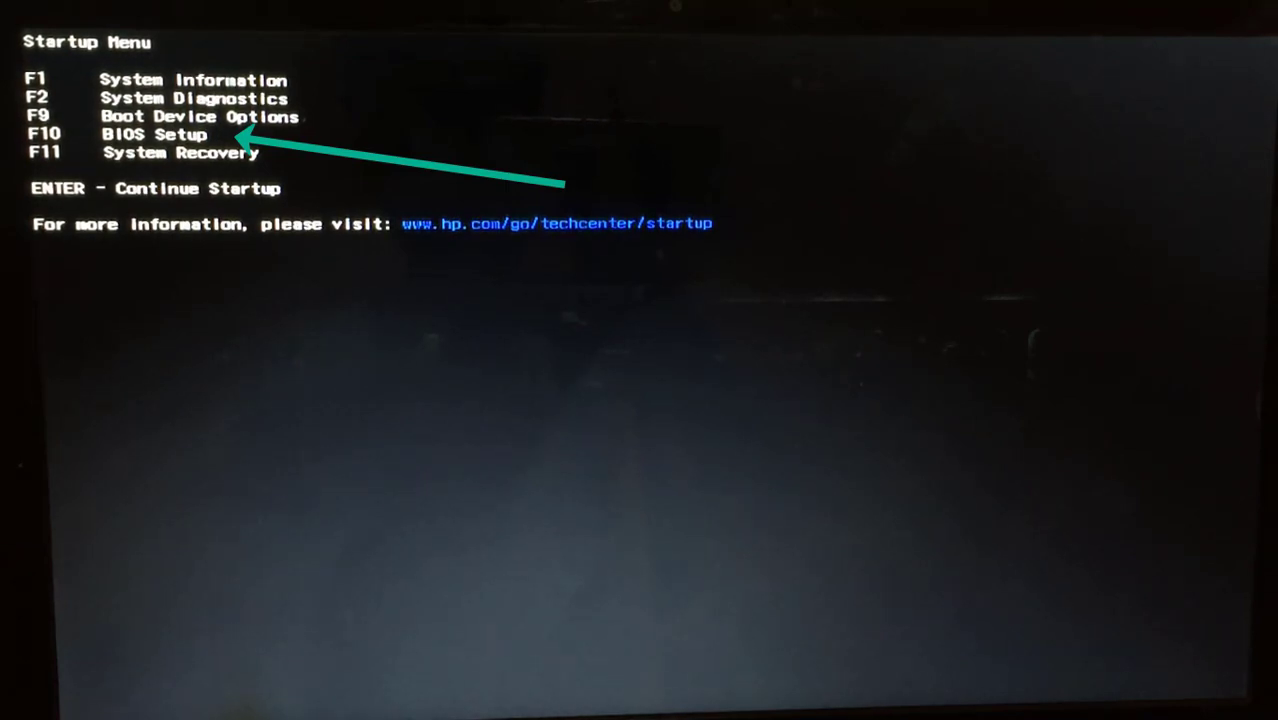
{"action": "key", "text": "F10"}
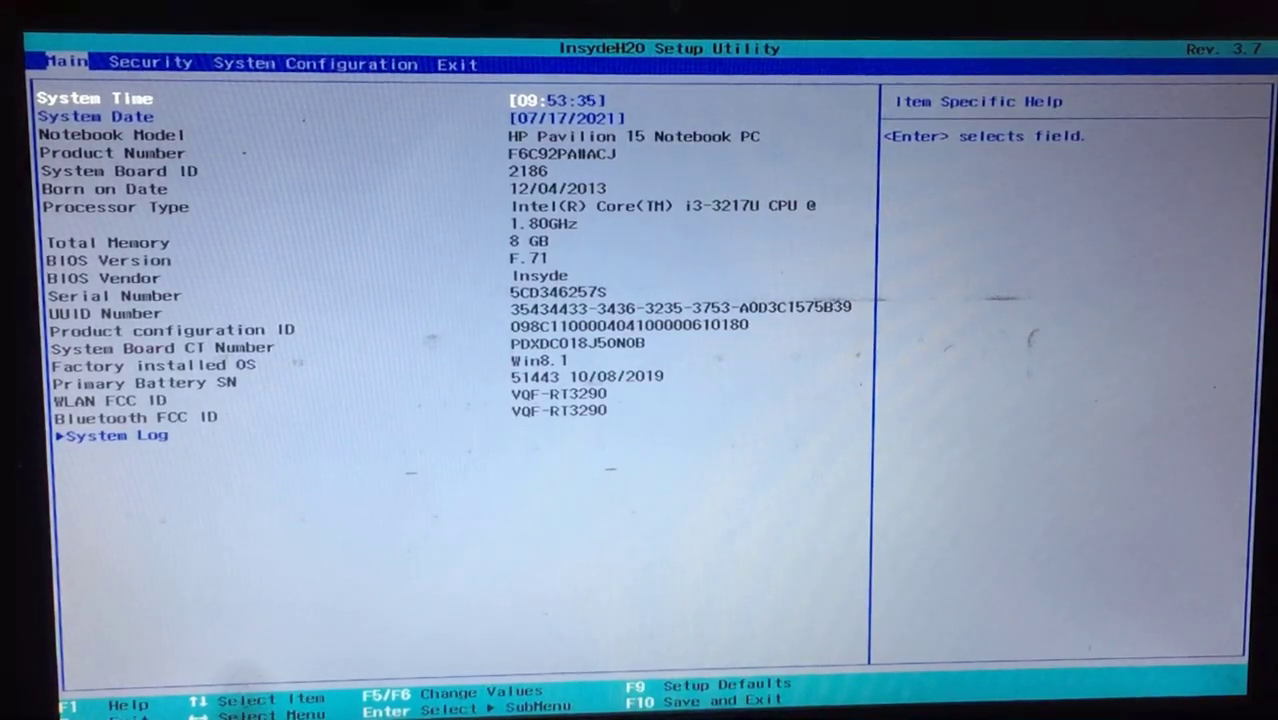
Set Virtualization Technology to Enabled in the BIOS system configuration, then save and exit.
{"action": "key", "text": "Right"}
{"action": "key", "text": "Right"}
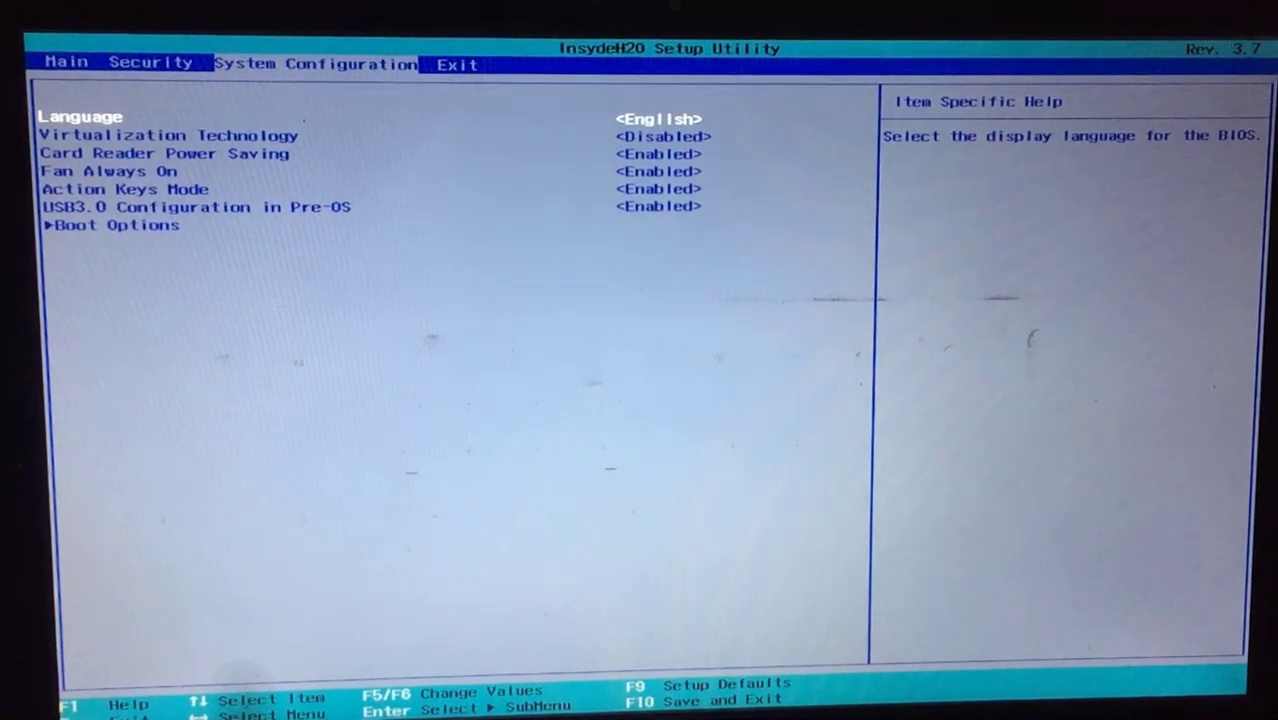
{"action": "key", "text": "Down"}
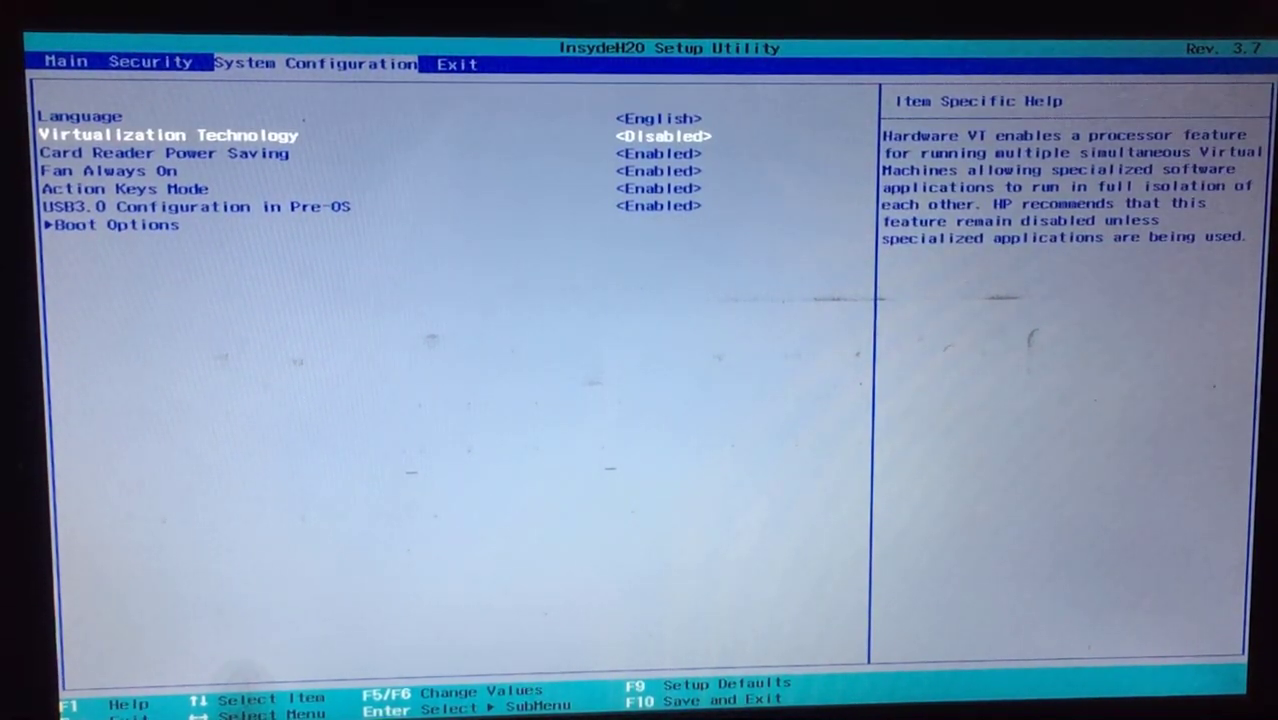
{"action": "key", "text": "Return"}
{"action": "key", "text": "Down"}
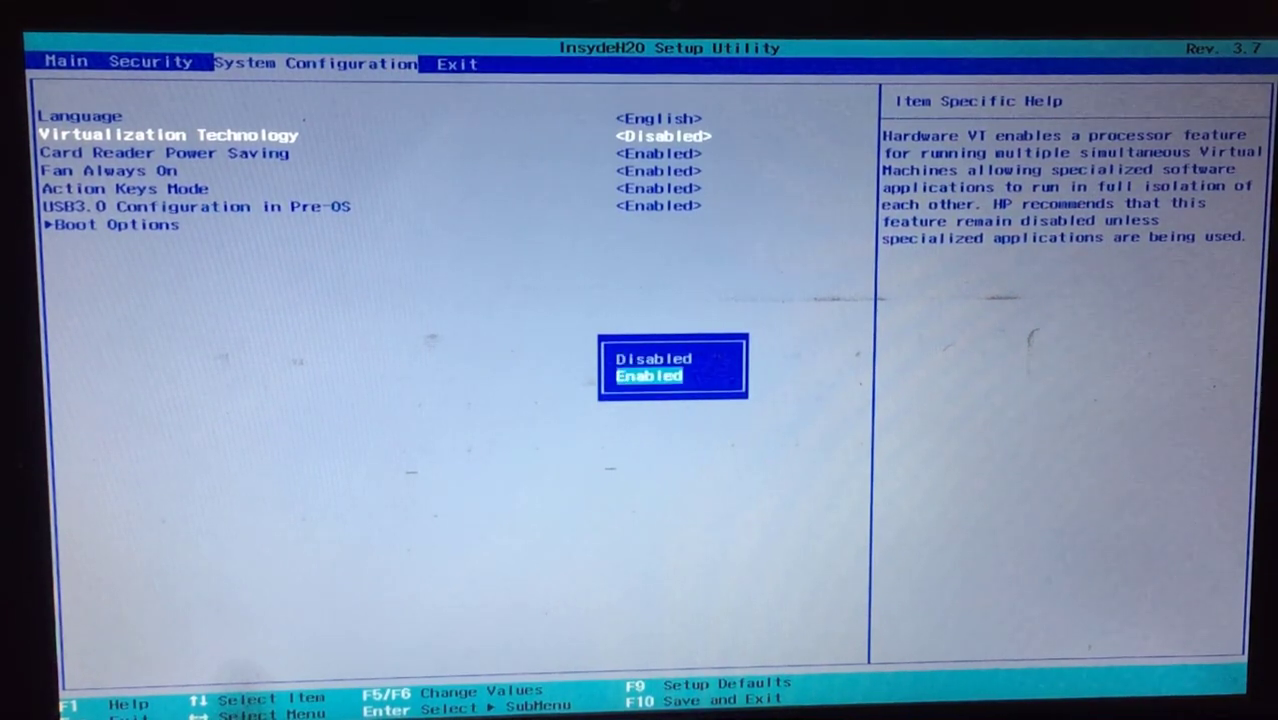
{"action": "key", "text": "Return"}
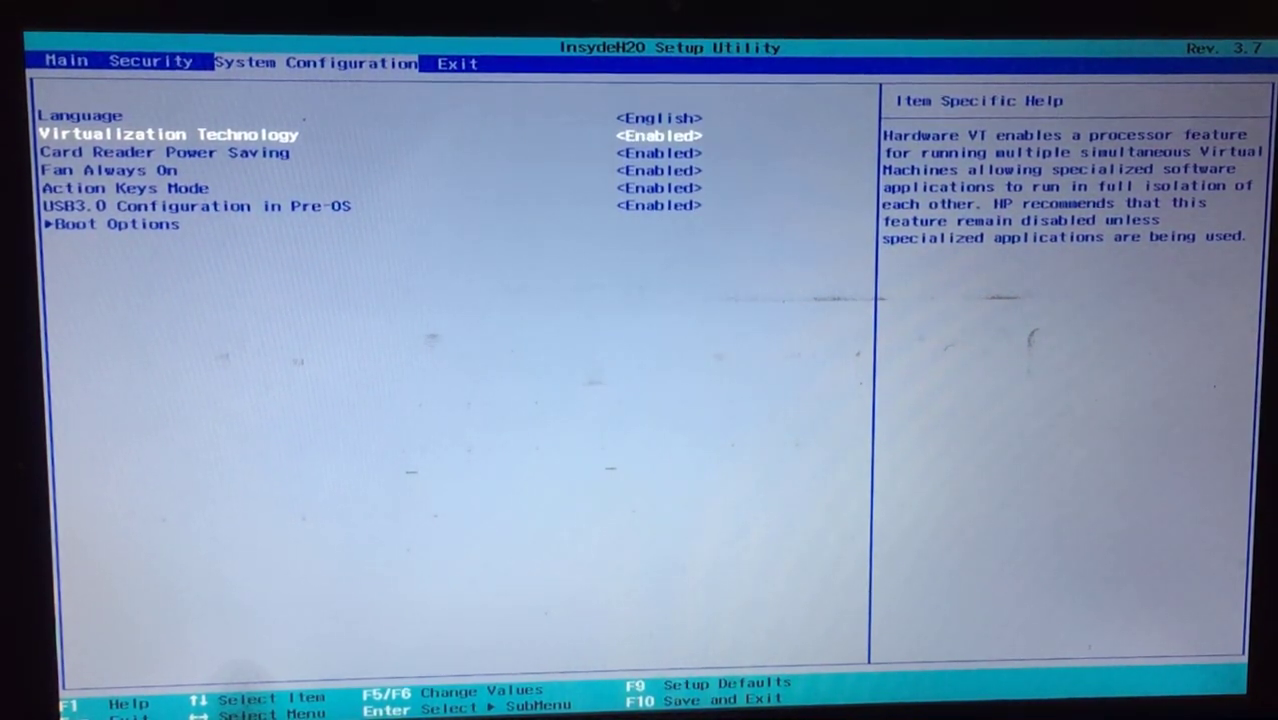
{"action": "key", "text": "F10"}
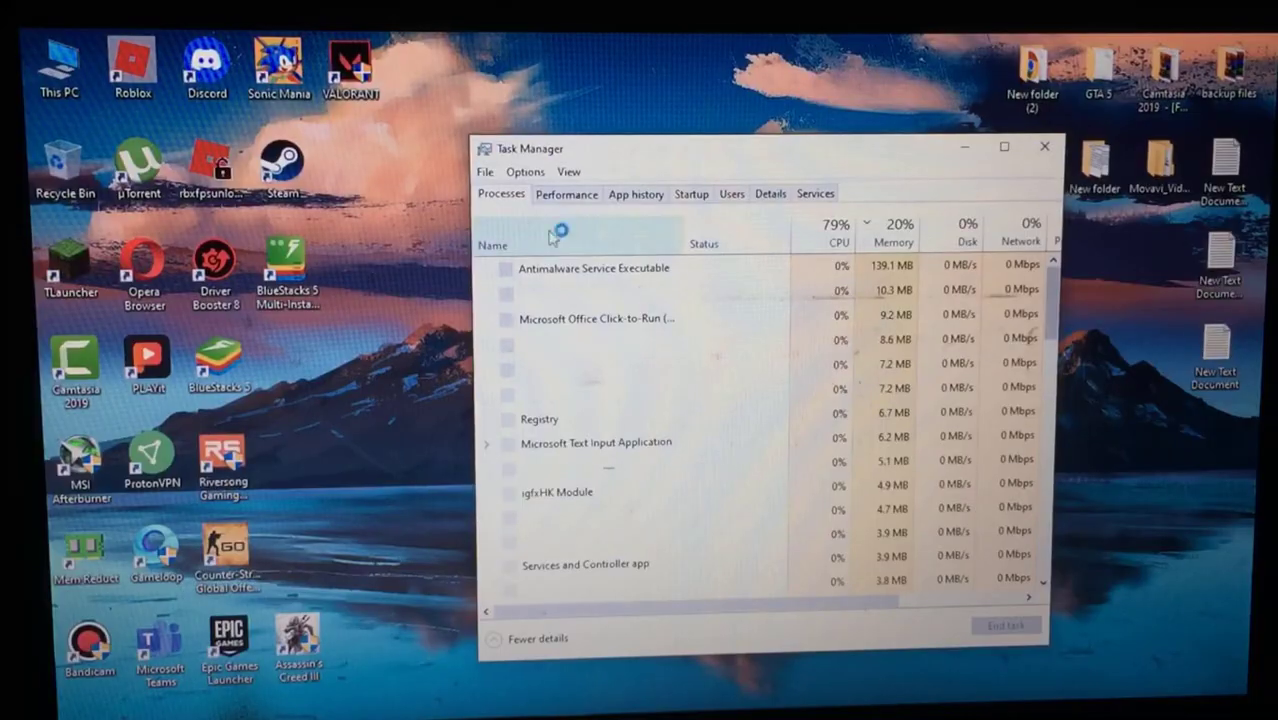
Examine the system performance details in Task Manager and refresh the desktop.
{"action": "left_click", "coordinate": [568, 194]}
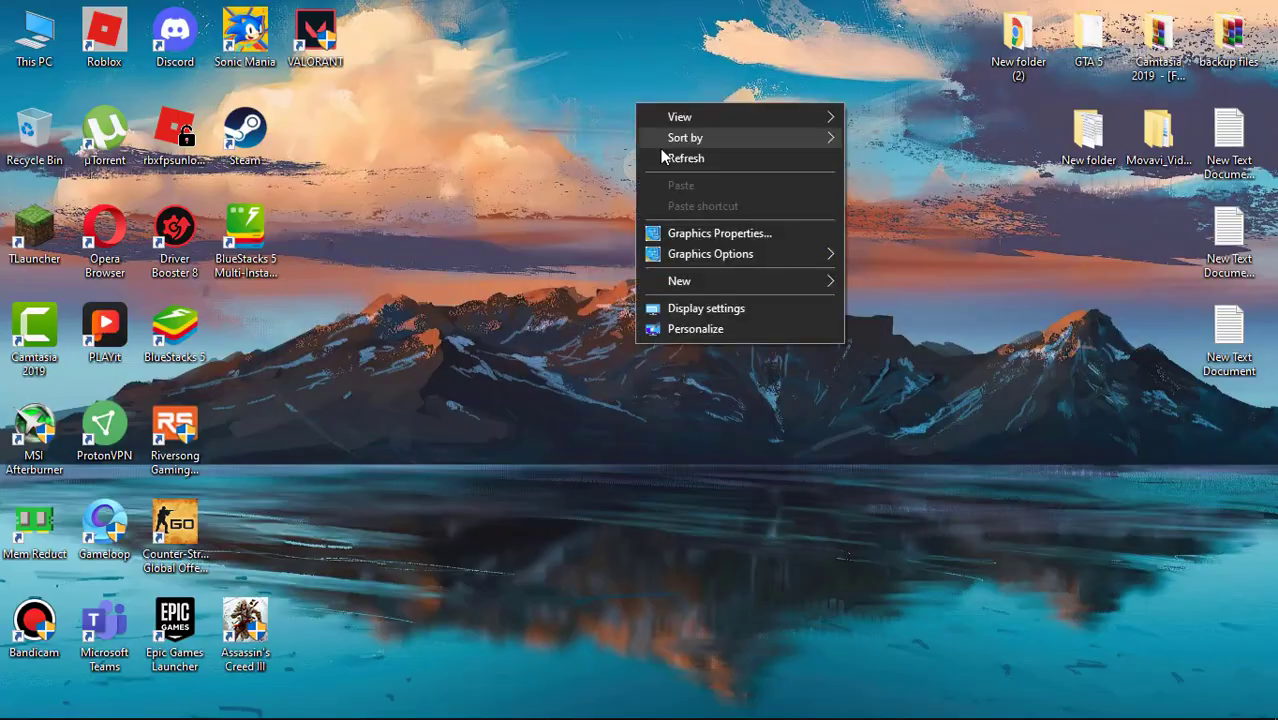
{"action": "left_click", "coordinate": [660, 155]}
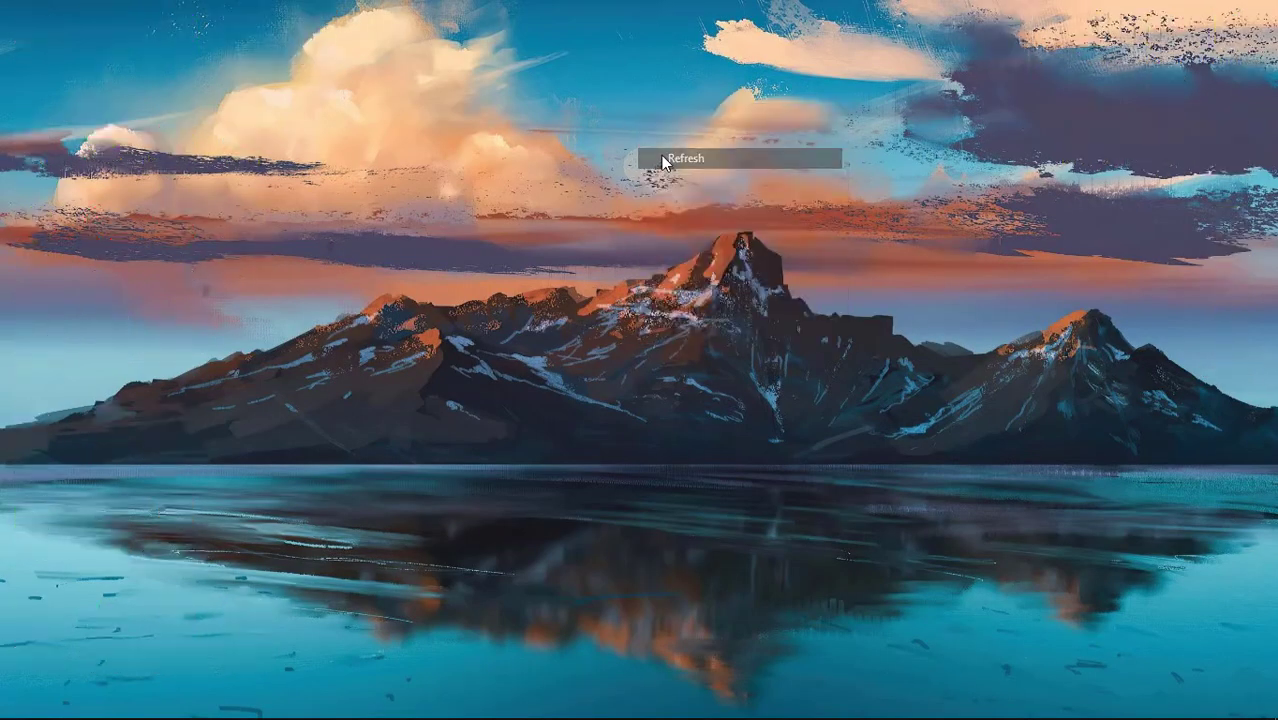
Launch BlueStacks 5 and open its performance settings.
{"action": "double_click", "coordinate": [175, 330]}
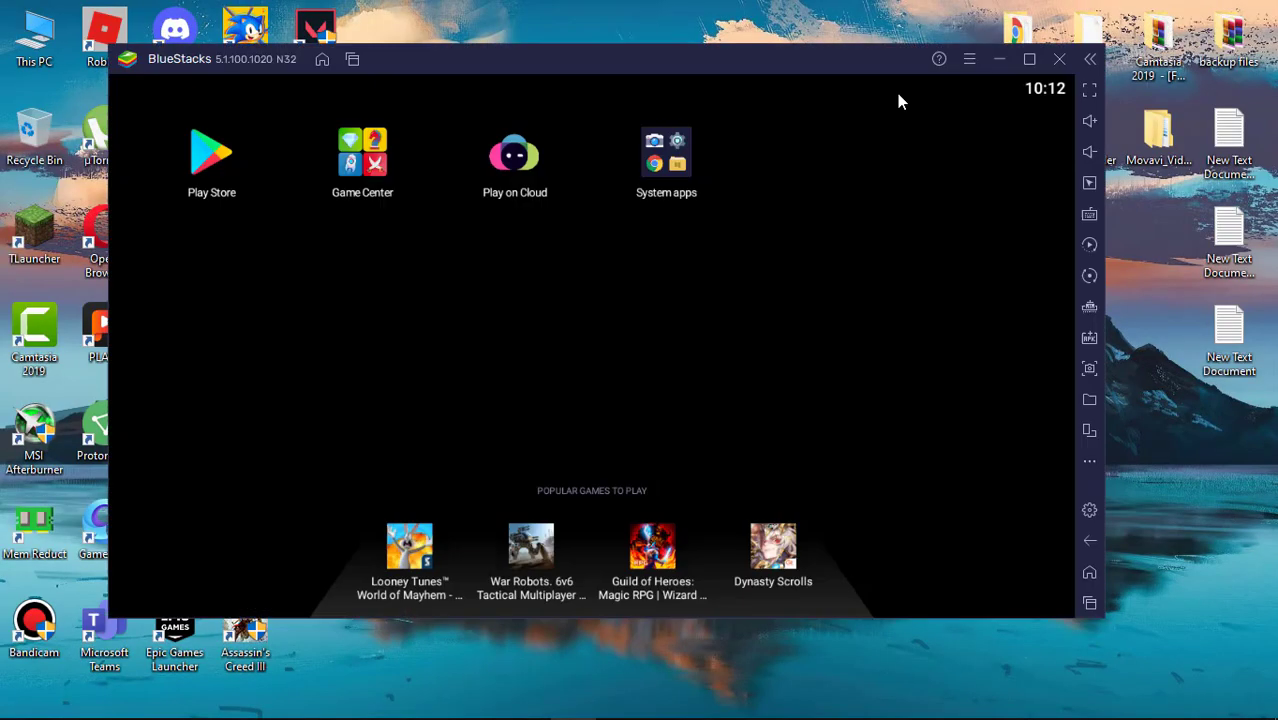
{"action": "left_click", "coordinate": [968, 60]}
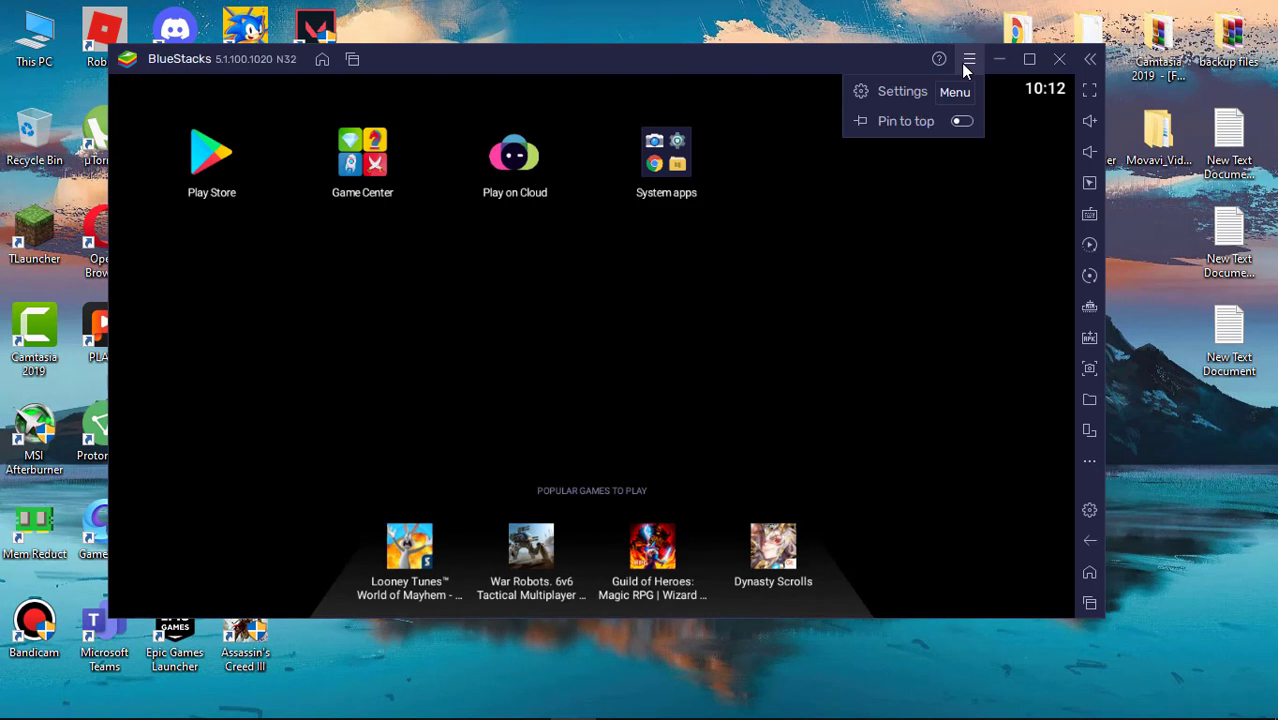
{"action": "left_click", "coordinate": [889, 91]}
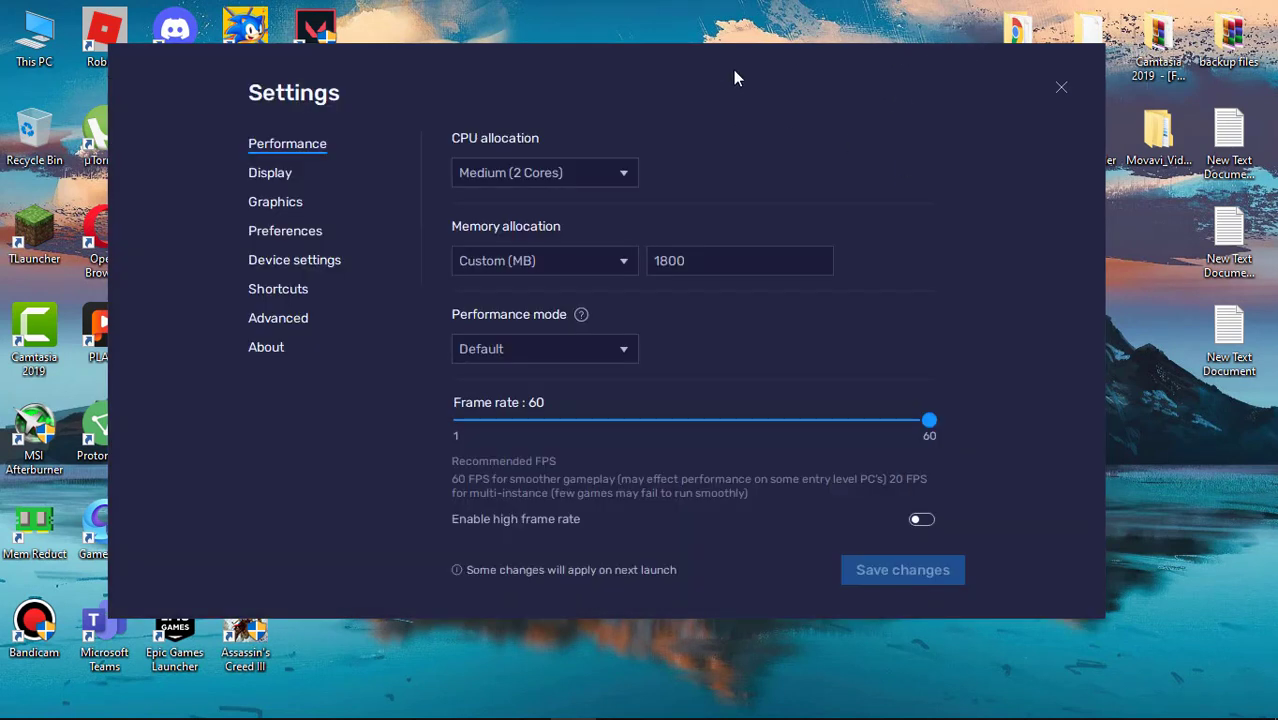
Check the processor's core count in Task Manager and choose Medium (2 Cores) as the BlueStacks CPU allocation.
{"action": "left_click", "coordinate": [622, 175]}
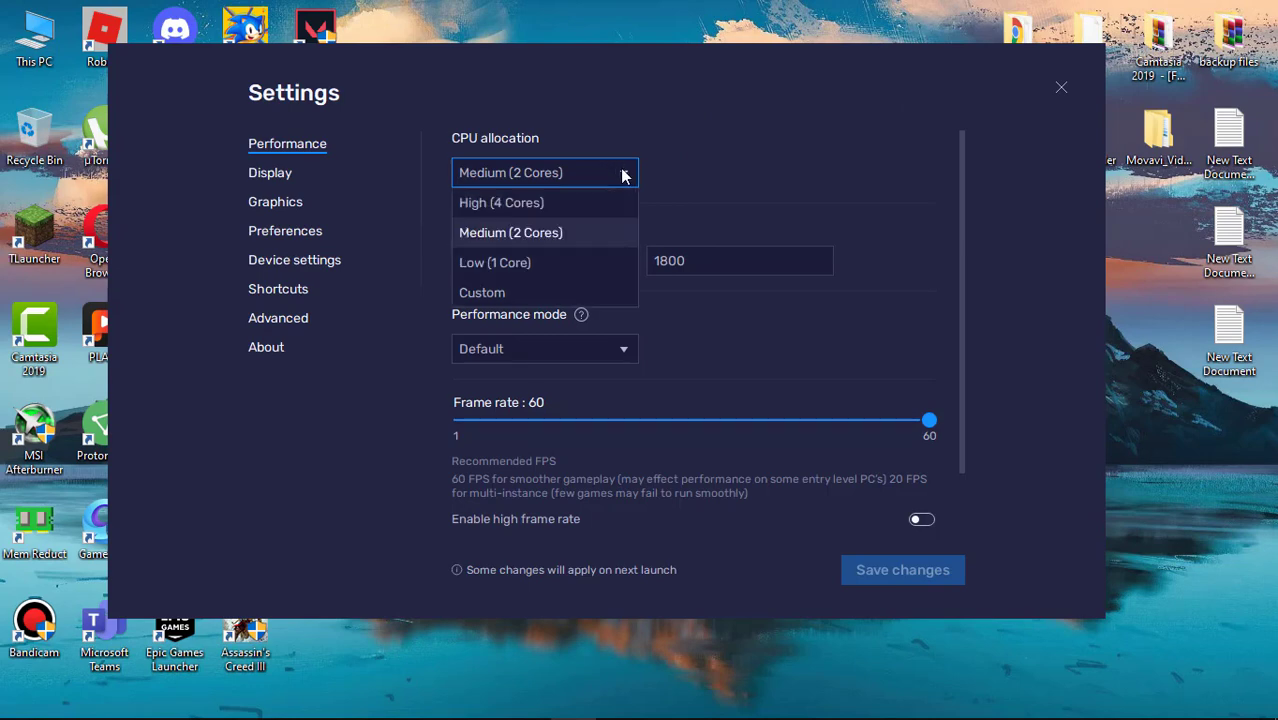
{"action": "key", "text": "ctrl+shift+Escape"}
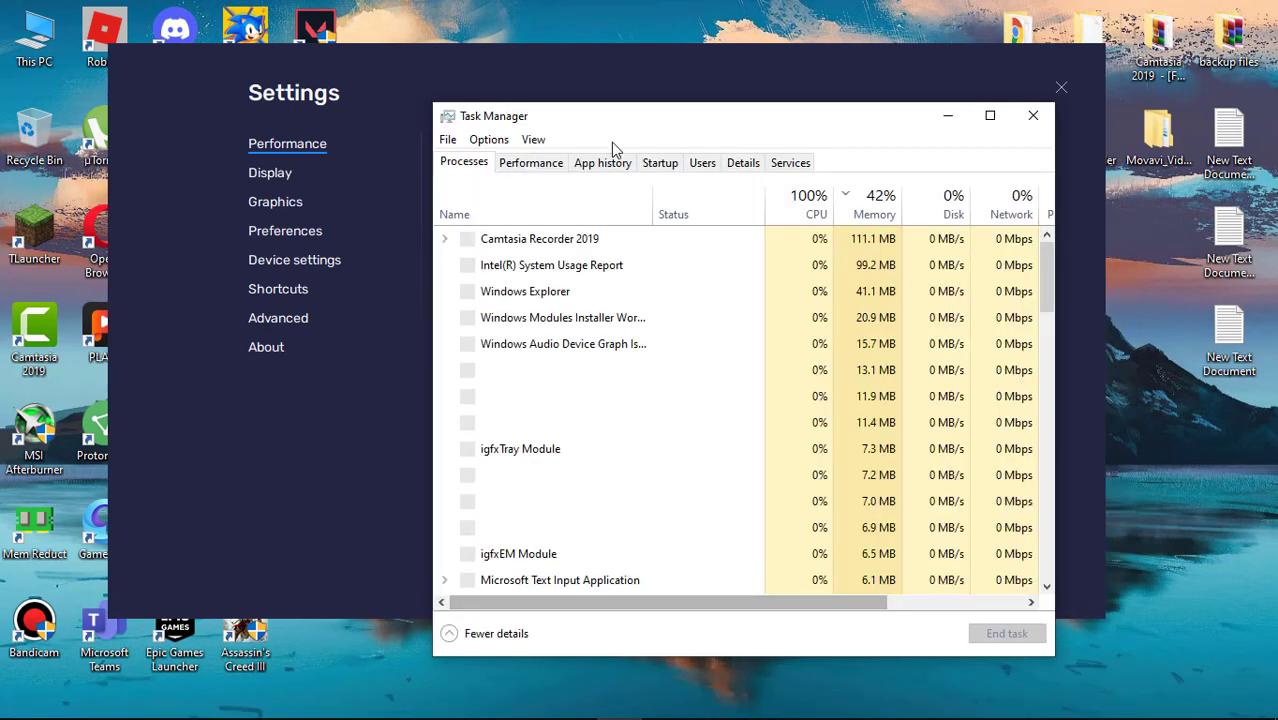
{"action": "left_click", "coordinate": [527, 163]}
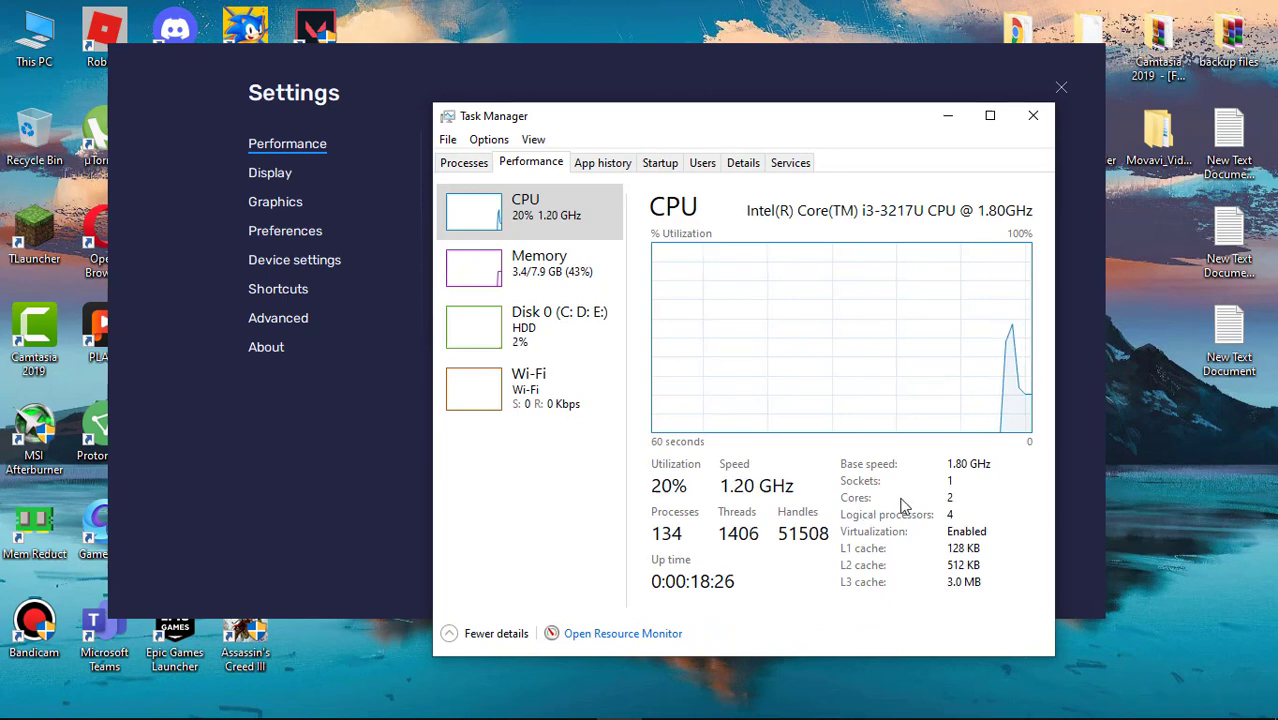
{"action": "left_click", "coordinate": [1033, 115]}
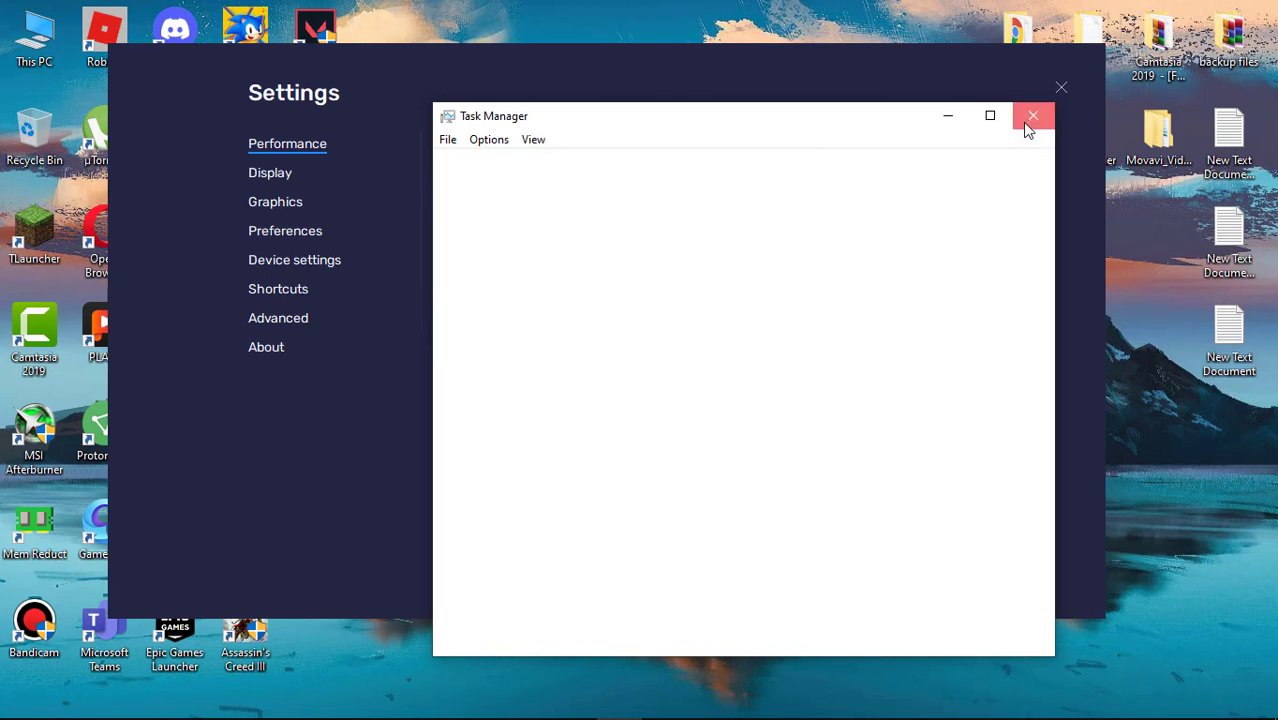
{"action": "left_click", "coordinate": [557, 172]}
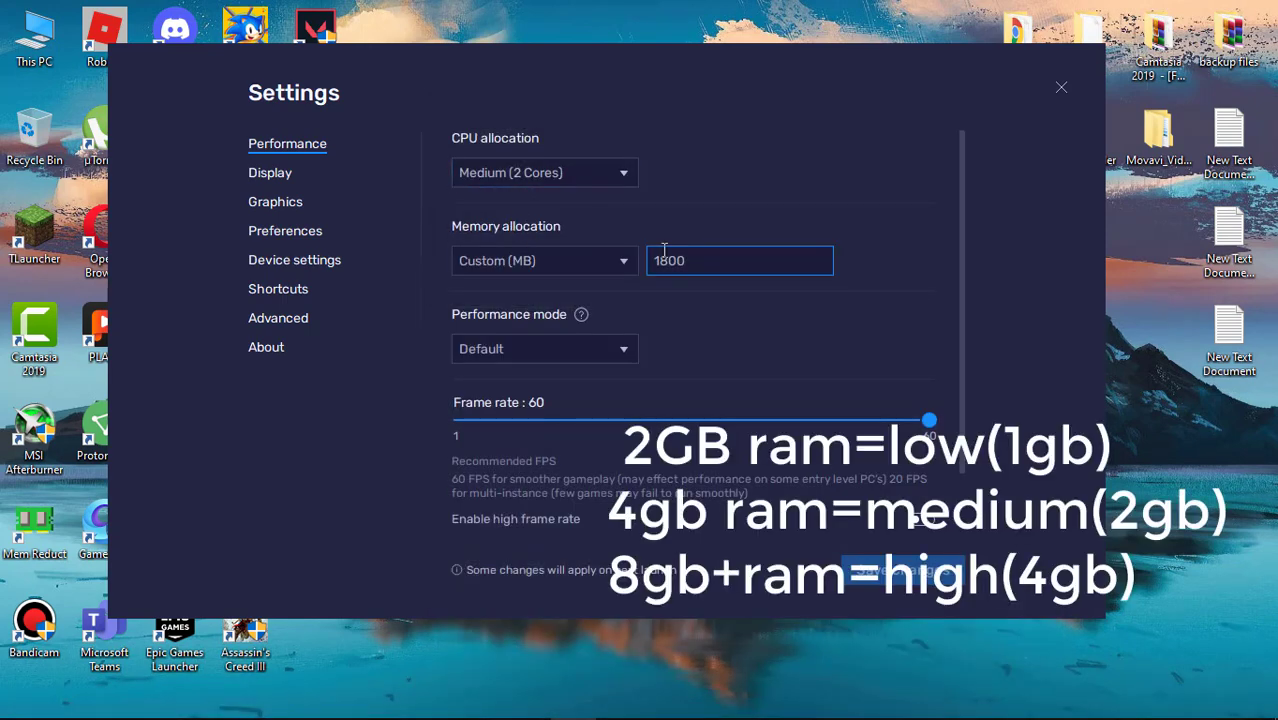
Set the memory allocation to High (4 GB) and the performance mode to High Performance.
{"action": "left_click", "coordinate": [612, 262]}
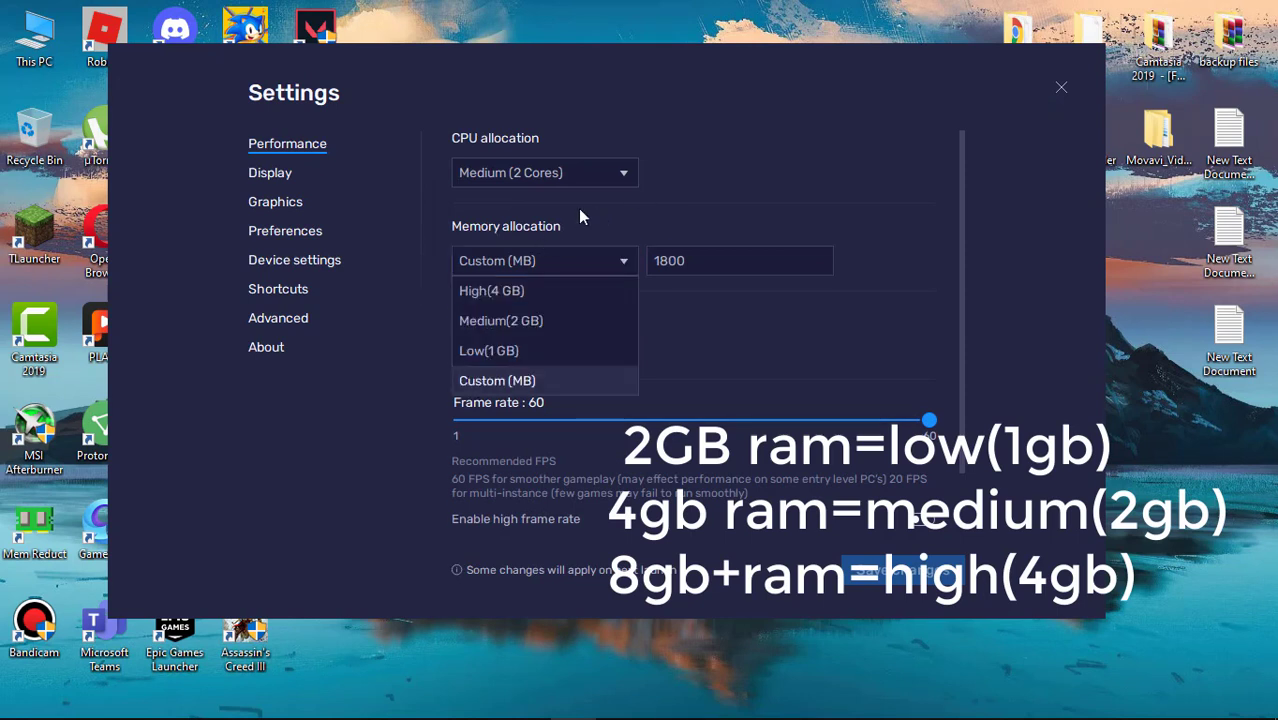
{"action": "left_click", "coordinate": [484, 291]}
{"action": "left_click", "coordinate": [549, 361]}
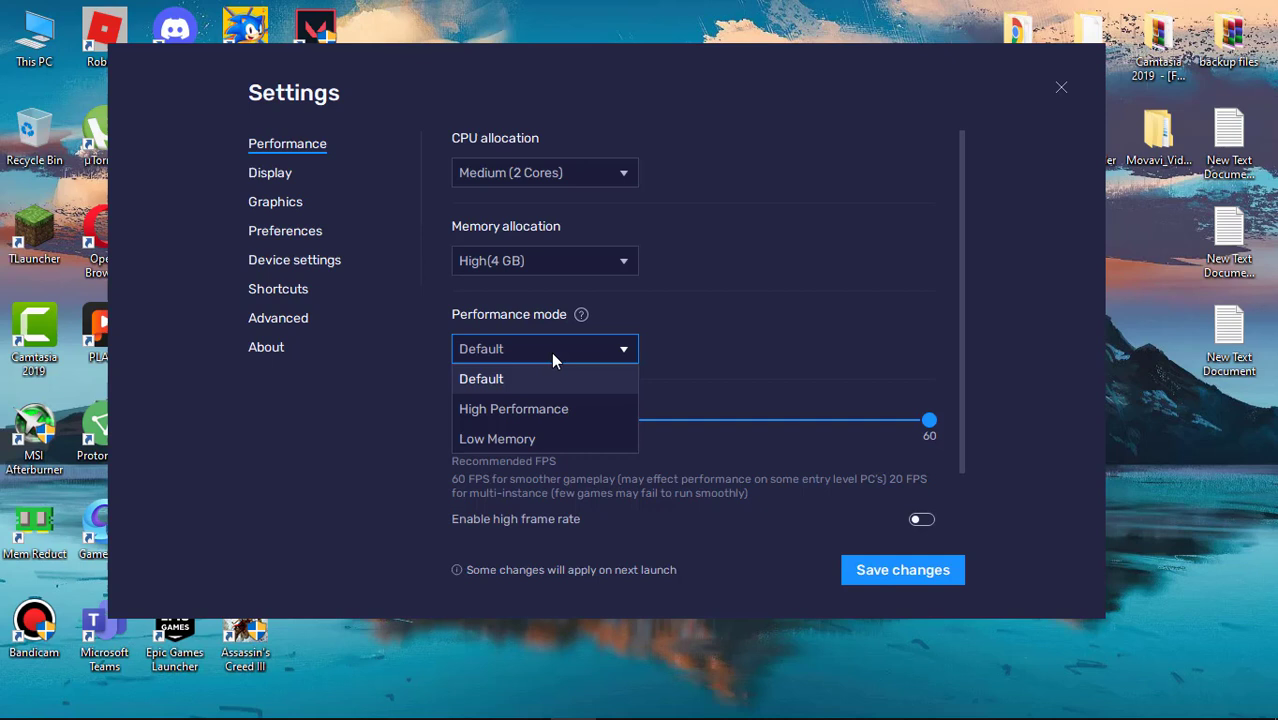
{"action": "left_click", "coordinate": [531, 422]}
{"action": "left_click", "coordinate": [565, 346]}
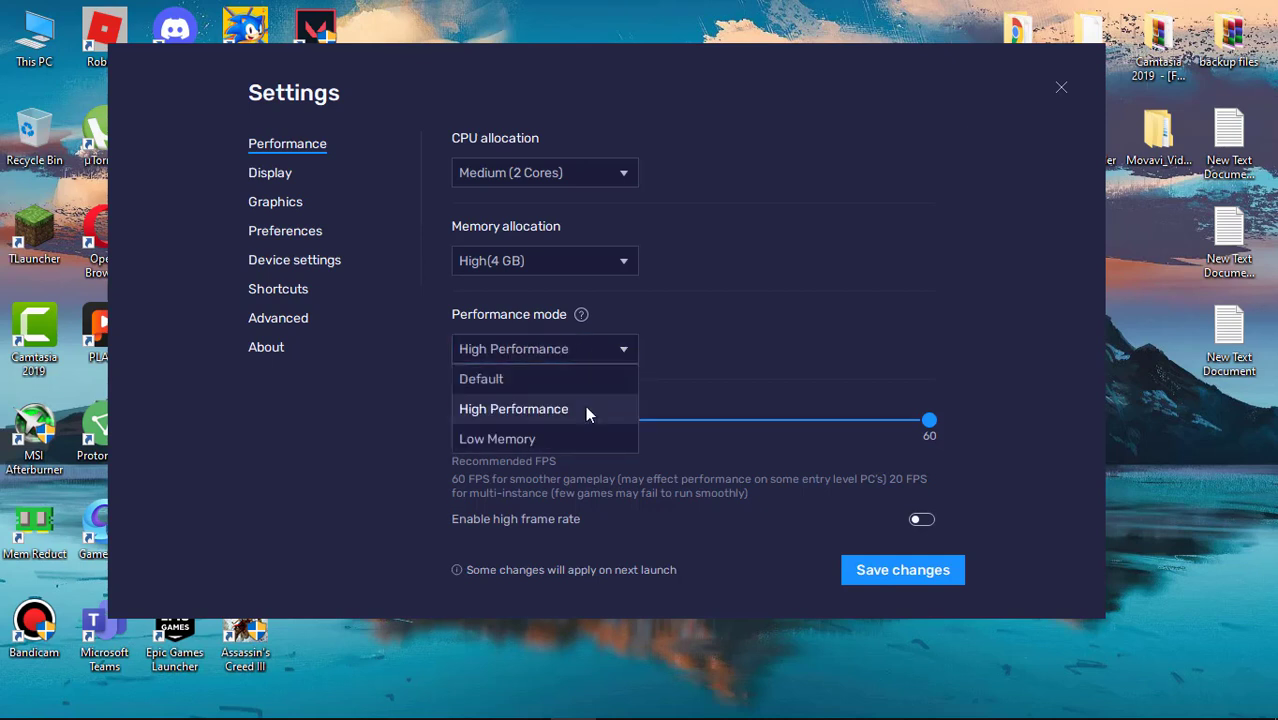
{"action": "left_click", "coordinate": [588, 412]}
Enable high frame rate at 227 FPS, turn on the FPS display during gameplay, and save without restarting BlueStacks.
{"action": "scroll", "coordinate": [770, 347], "scroll_direction": "down", "scroll_amount": 1}
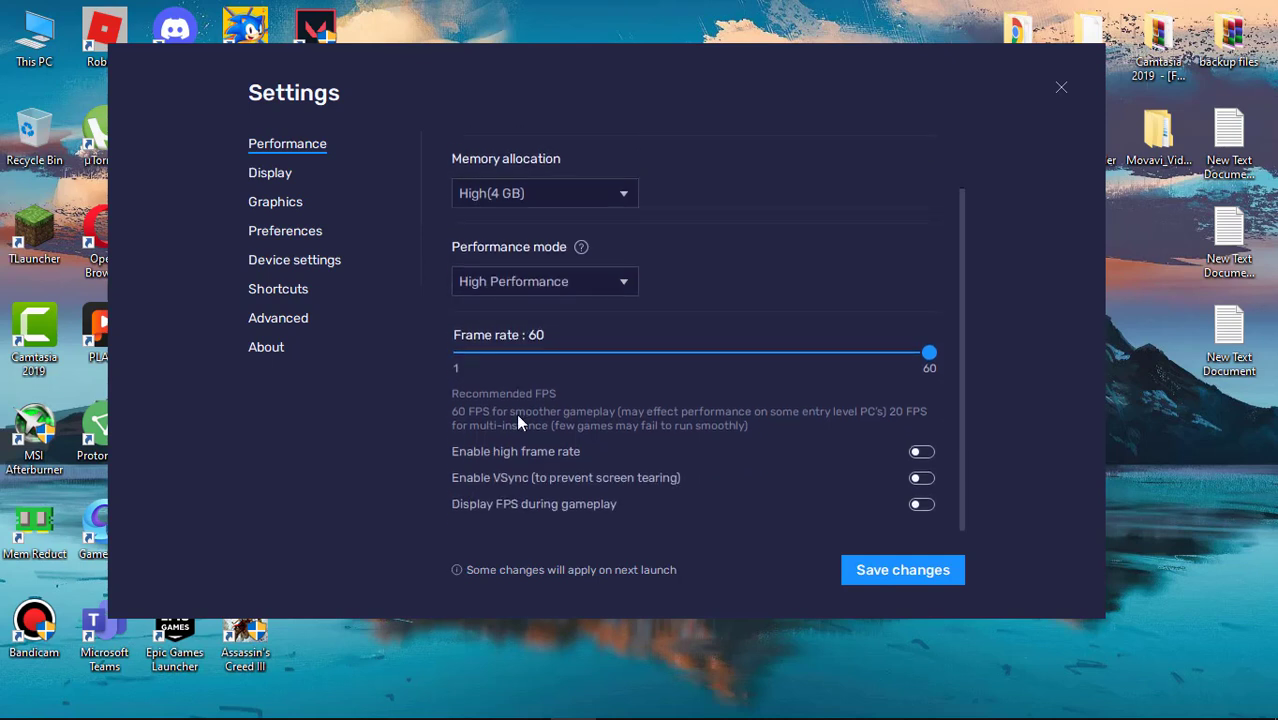
{"action": "left_click", "coordinate": [921, 451]}
{"action": "left_click", "coordinate": [903, 351]}
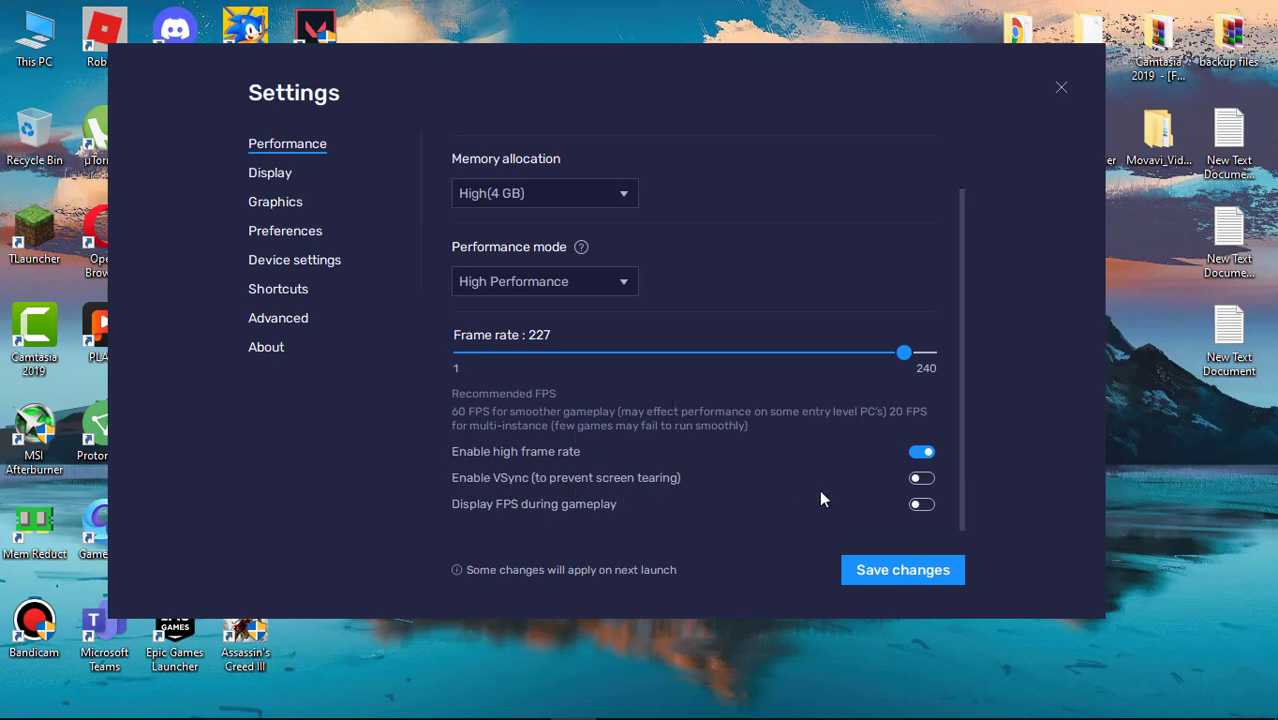
{"action": "left_click", "coordinate": [921, 504]}
{"action": "left_click", "coordinate": [902, 569]}
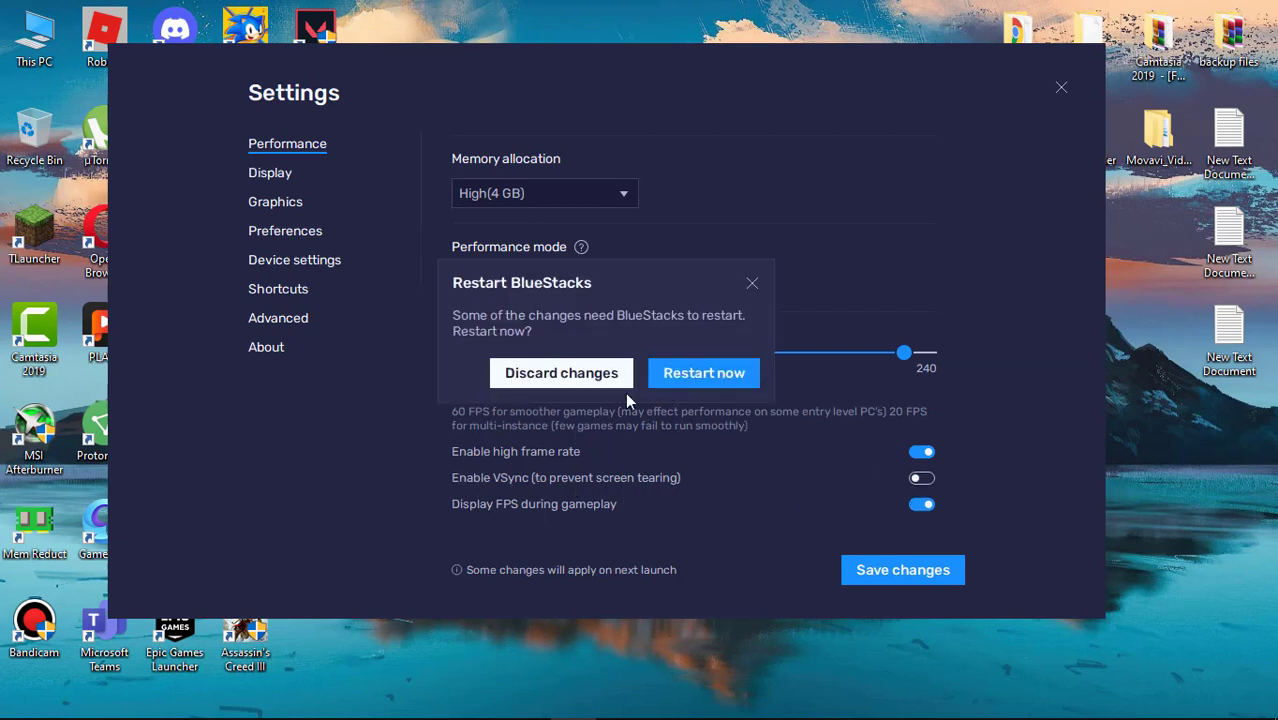
{"action": "left_click", "coordinate": [600, 373]}
Set the display resolution to 960 x 540 and the pixel density to 160 DPI (Low), then save and restart BlueStacks.
{"action": "left_click", "coordinate": [266, 173]}
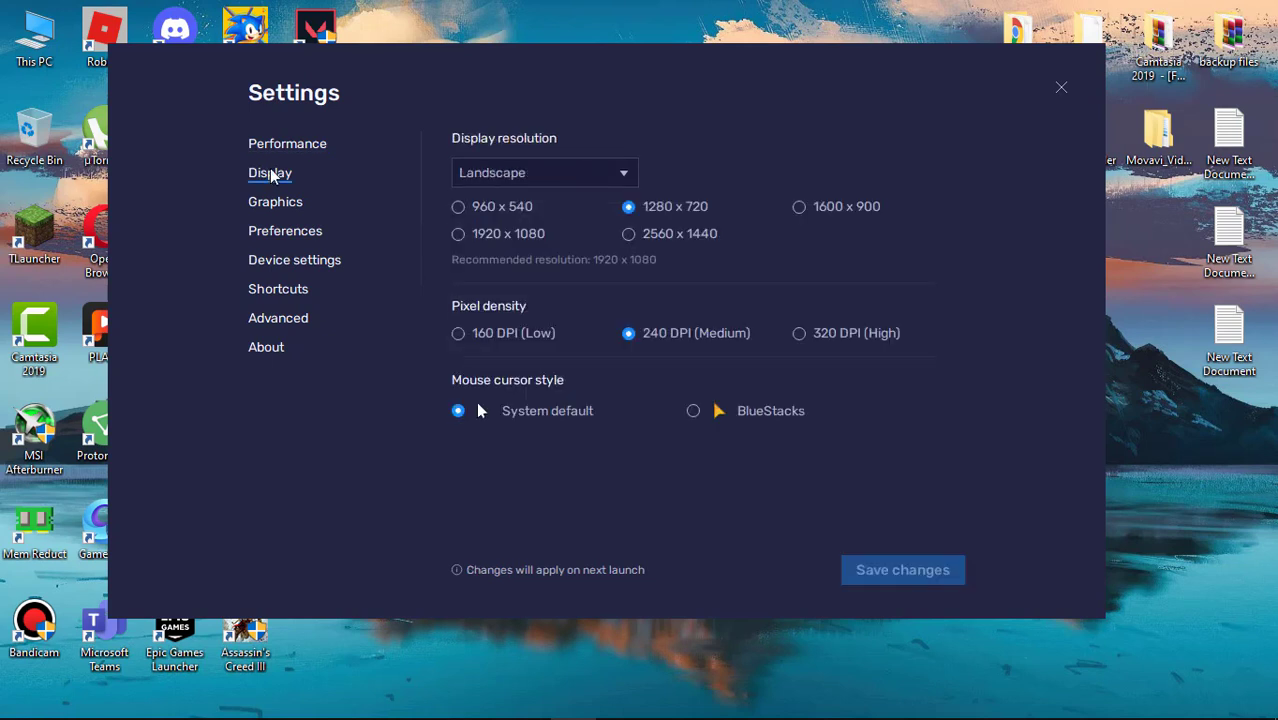
{"action": "left_click", "coordinate": [458, 207]}
{"action": "left_click", "coordinate": [678, 208]}
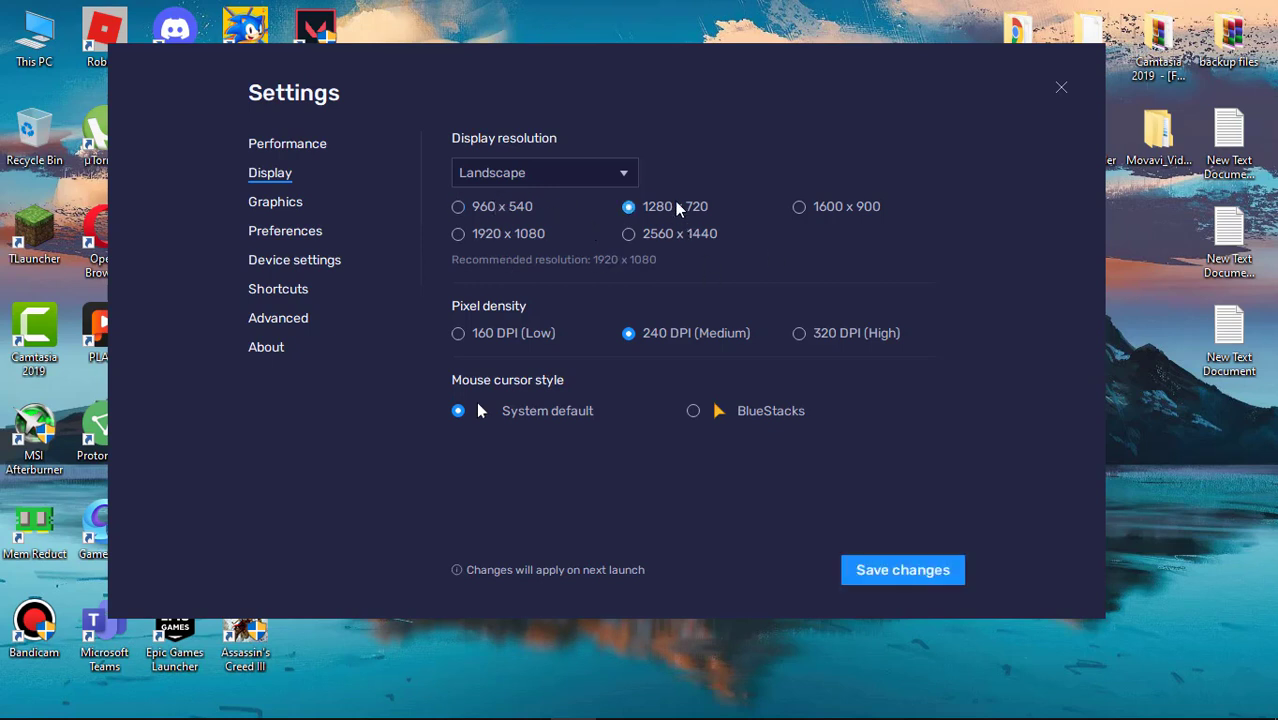
{"action": "left_click", "coordinate": [478, 210]}
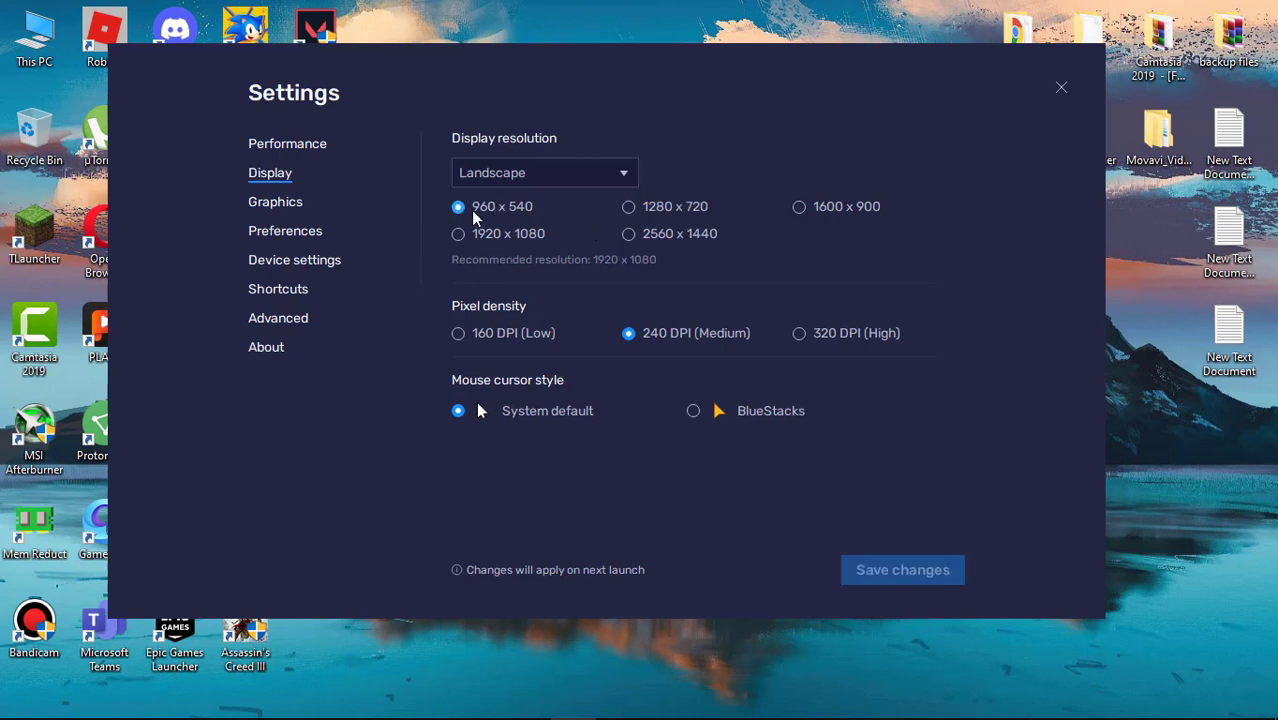
{"action": "left_click", "coordinate": [470, 342]}
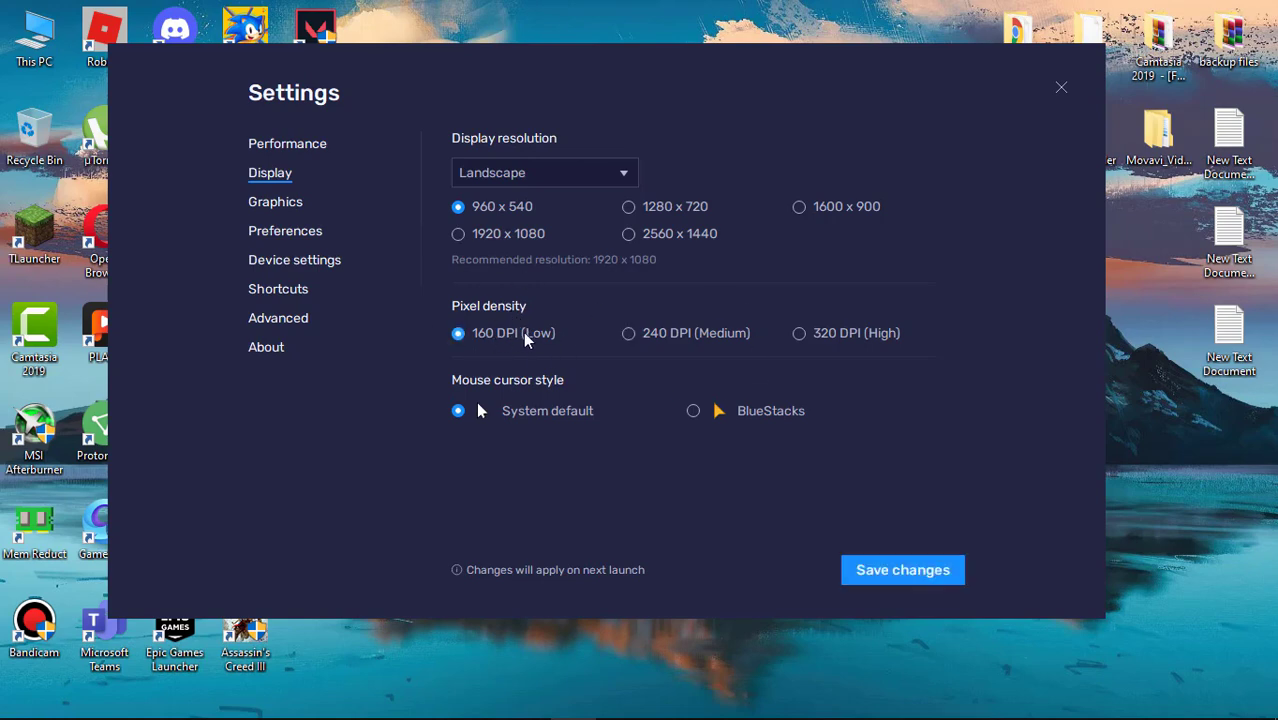
{"action": "left_click", "coordinate": [884, 572]}
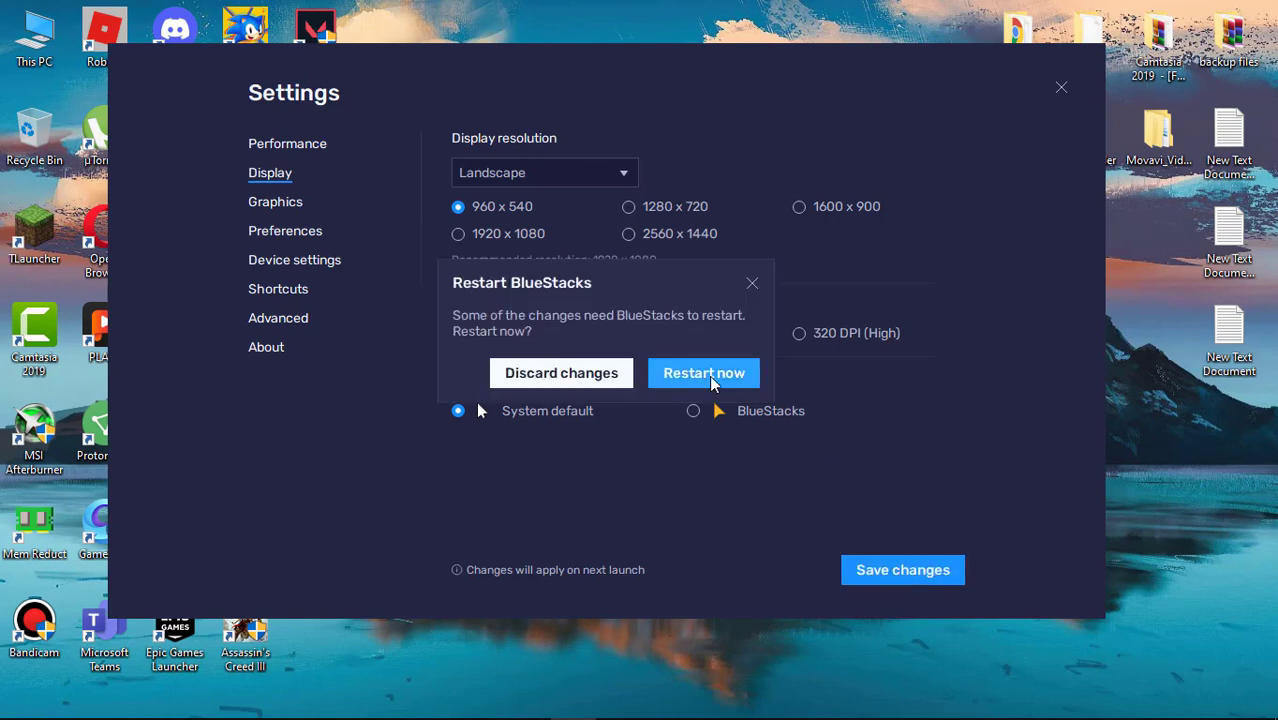
{"action": "left_click", "coordinate": [711, 380]}
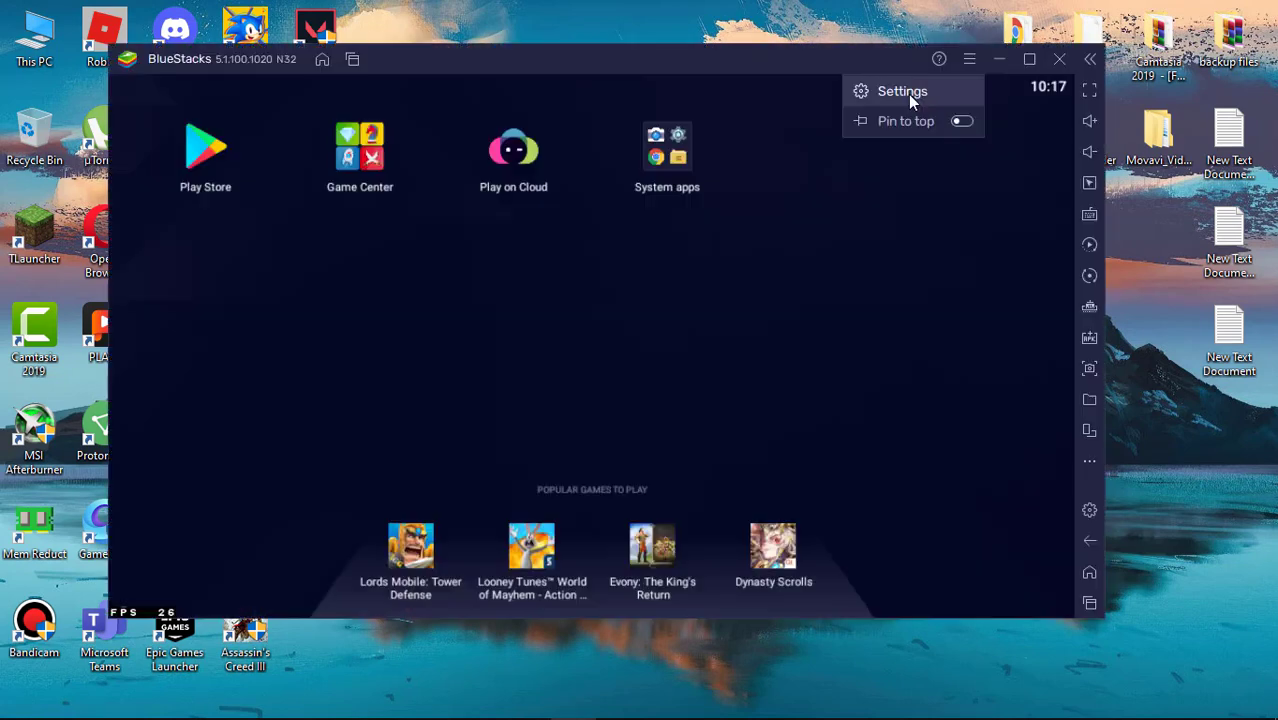
Reopen the BlueStacks settings, switch the graphics renderer to DirectX, and save the changes.
{"action": "left_click", "coordinate": [908, 98]}
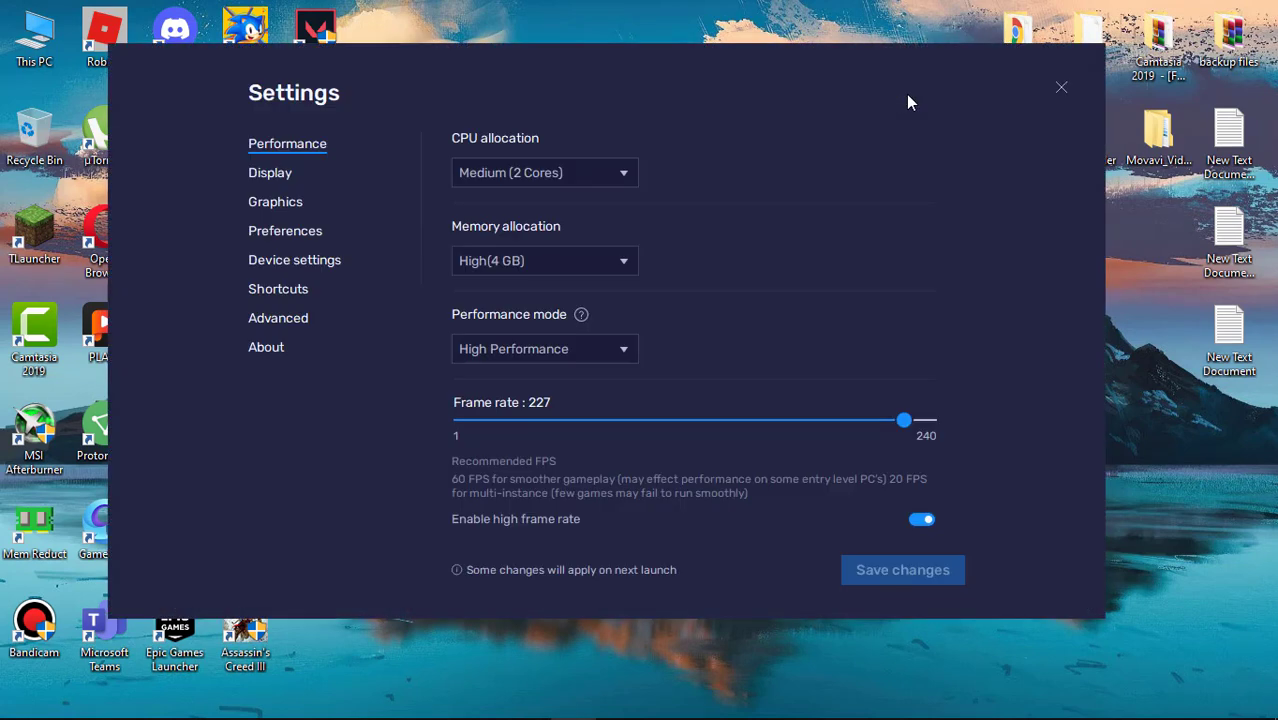
{"action": "left_click", "coordinate": [285, 203]}
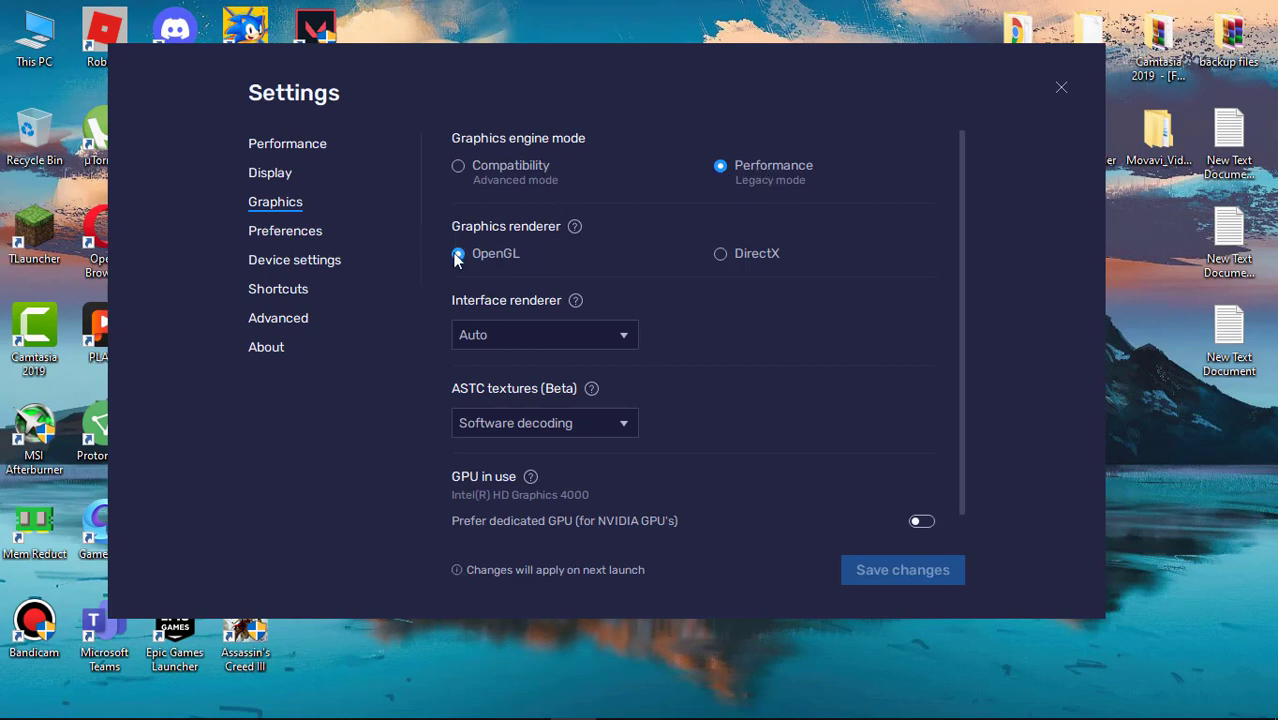
{"action": "left_click", "coordinate": [721, 254]}
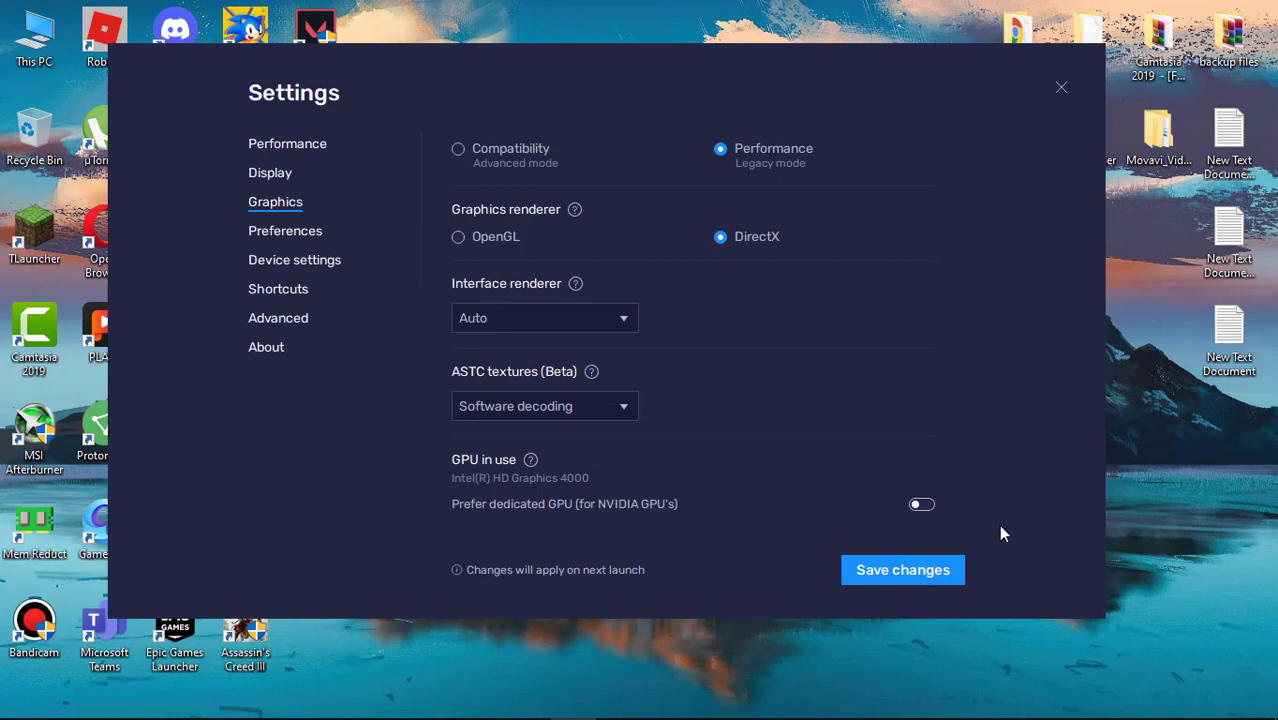
{"action": "left_click", "coordinate": [901, 572]}
Set the device profile to Asus ROG 2 in the device settings and save the change.
{"action": "left_click", "coordinate": [285, 233]}
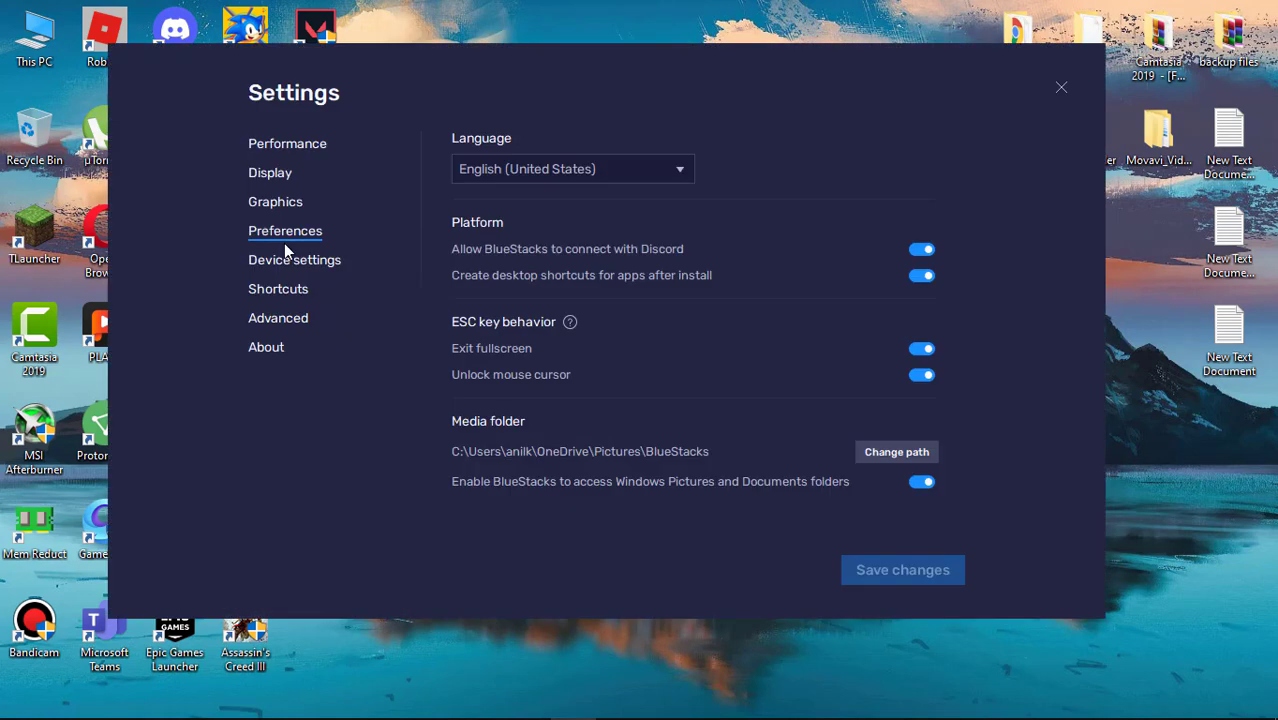
{"action": "left_click", "coordinate": [283, 262]}
{"action": "left_click", "coordinate": [543, 168]}
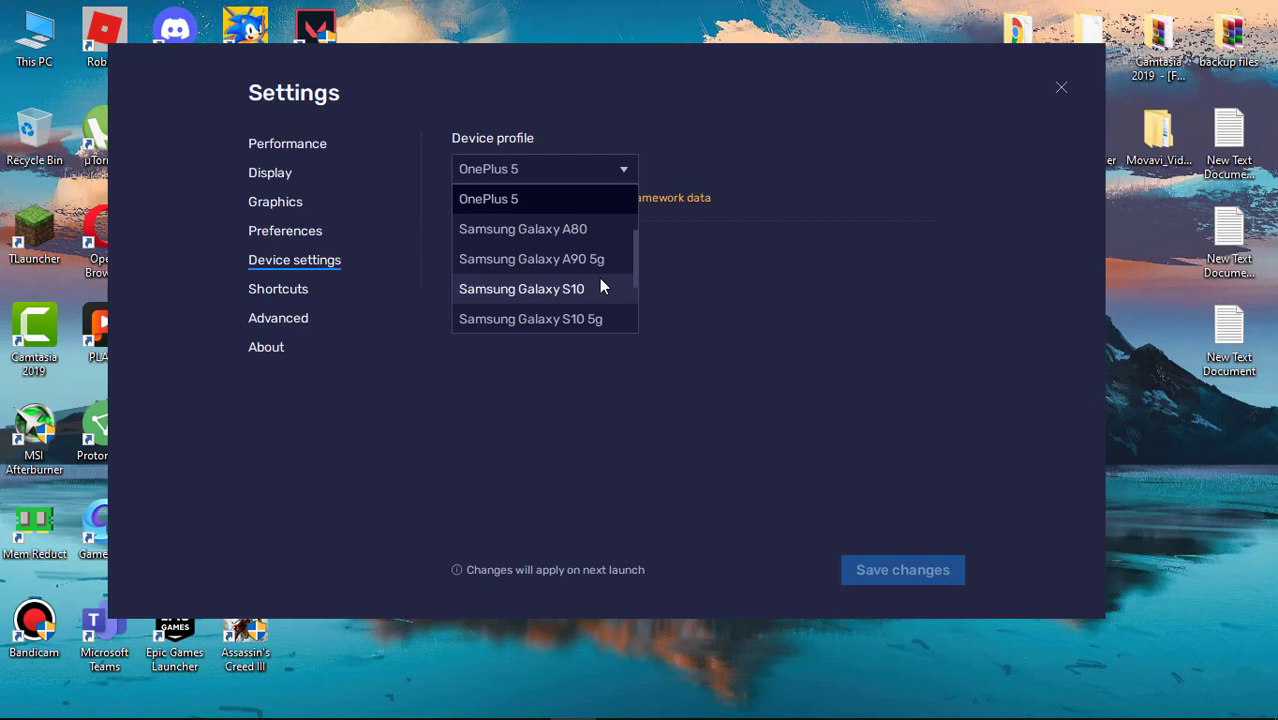
{"action": "left_click_drag", "start_coordinate": [634, 252], "coordinate": [632, 193]}
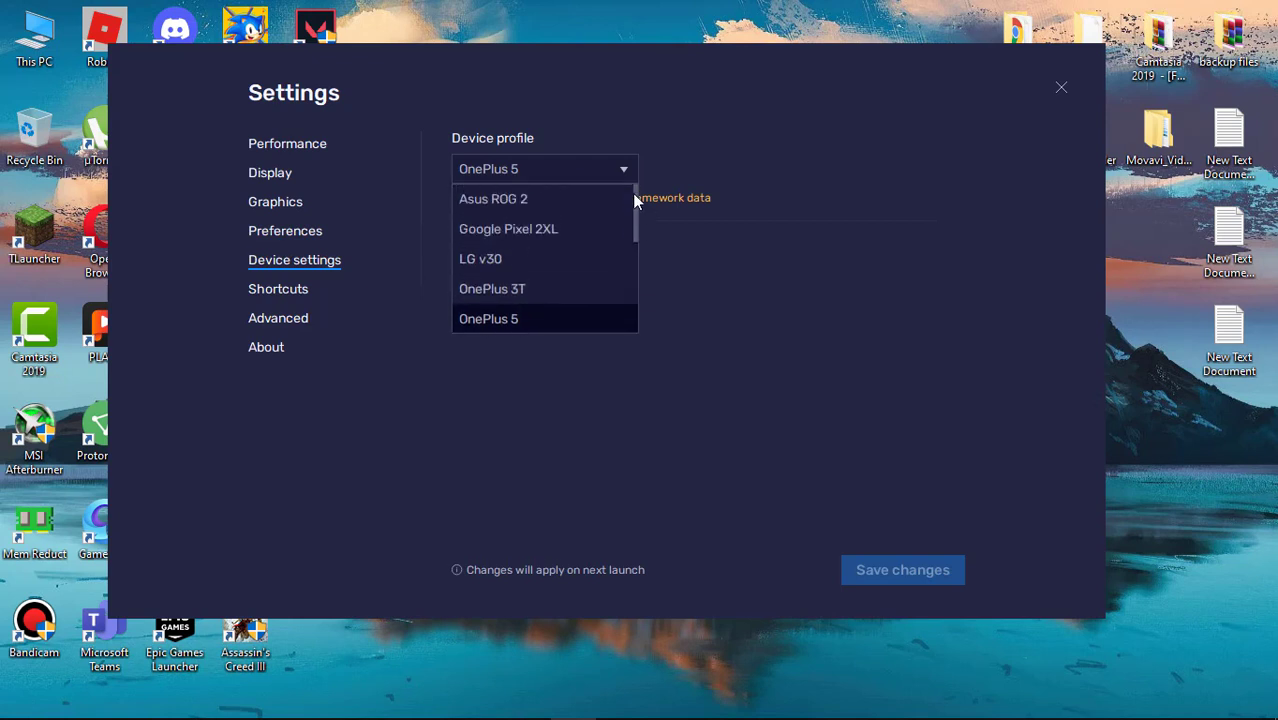
{"action": "left_click", "coordinate": [528, 192]}
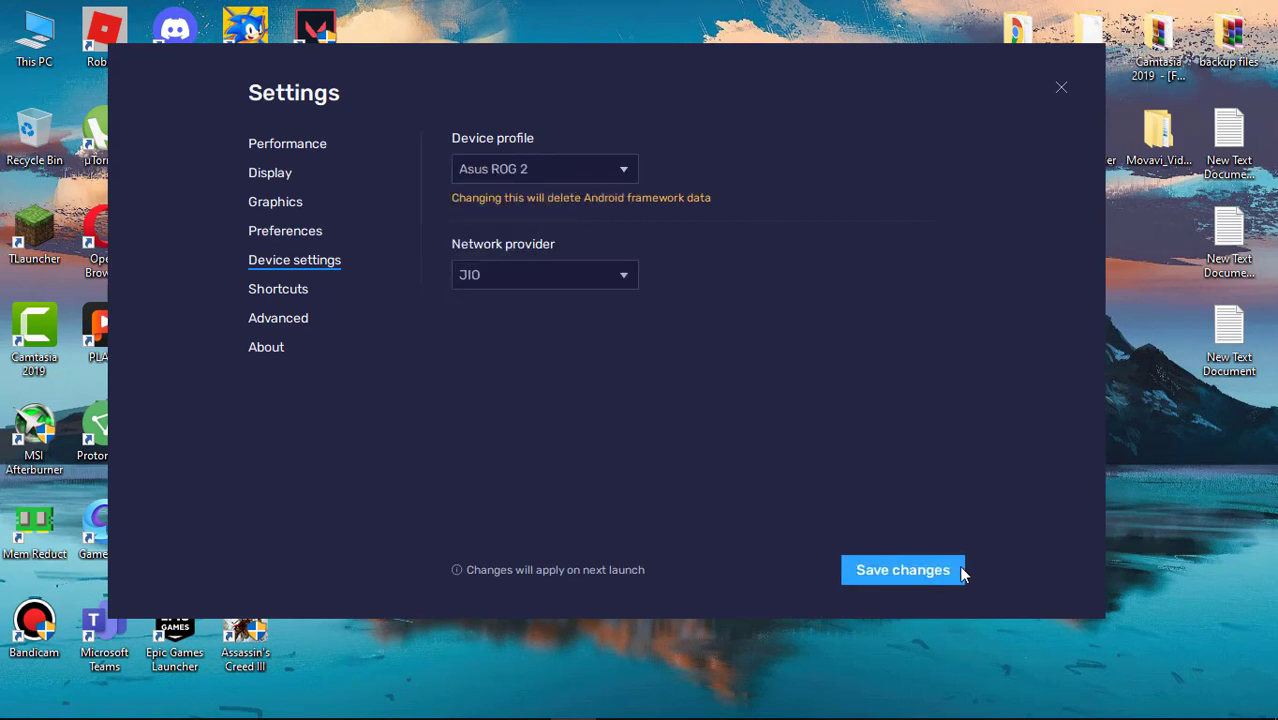
{"action": "left_click", "coordinate": [903, 570]}
Check for BlueStacks updates, then close its settings.
{"action": "left_click", "coordinate": [266, 347]}
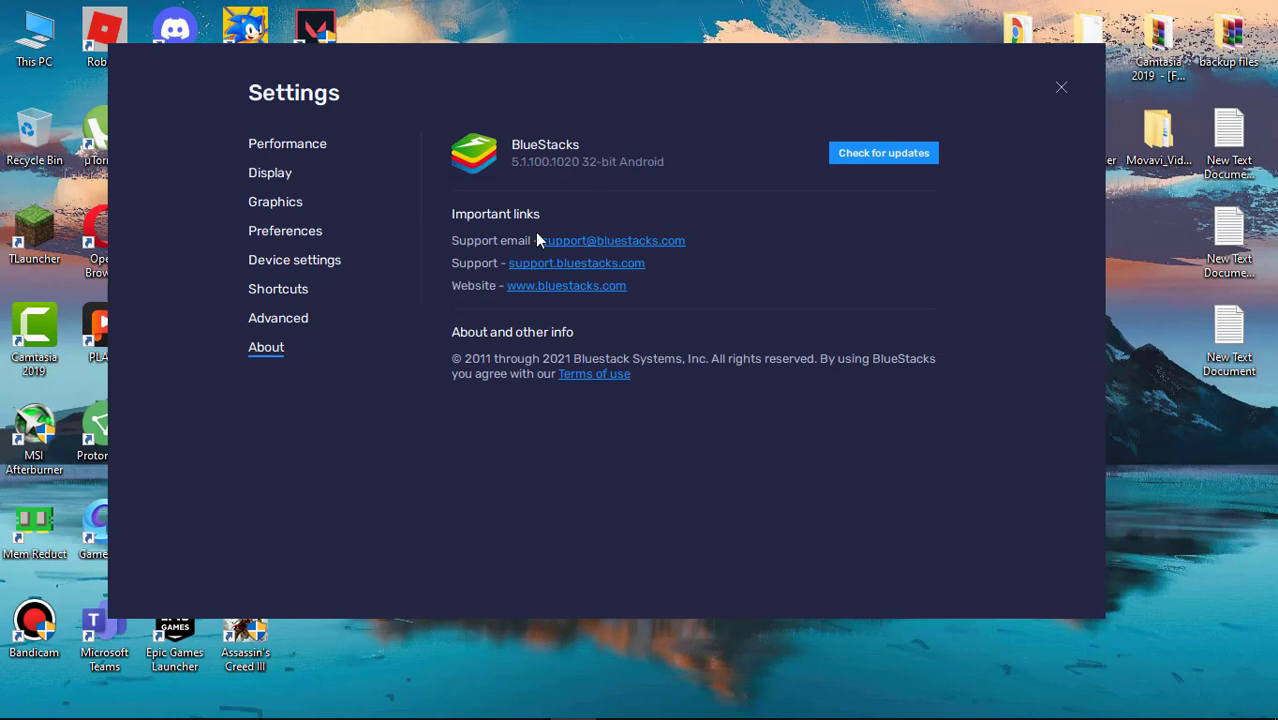
{"action": "left_click", "coordinate": [872, 158]}
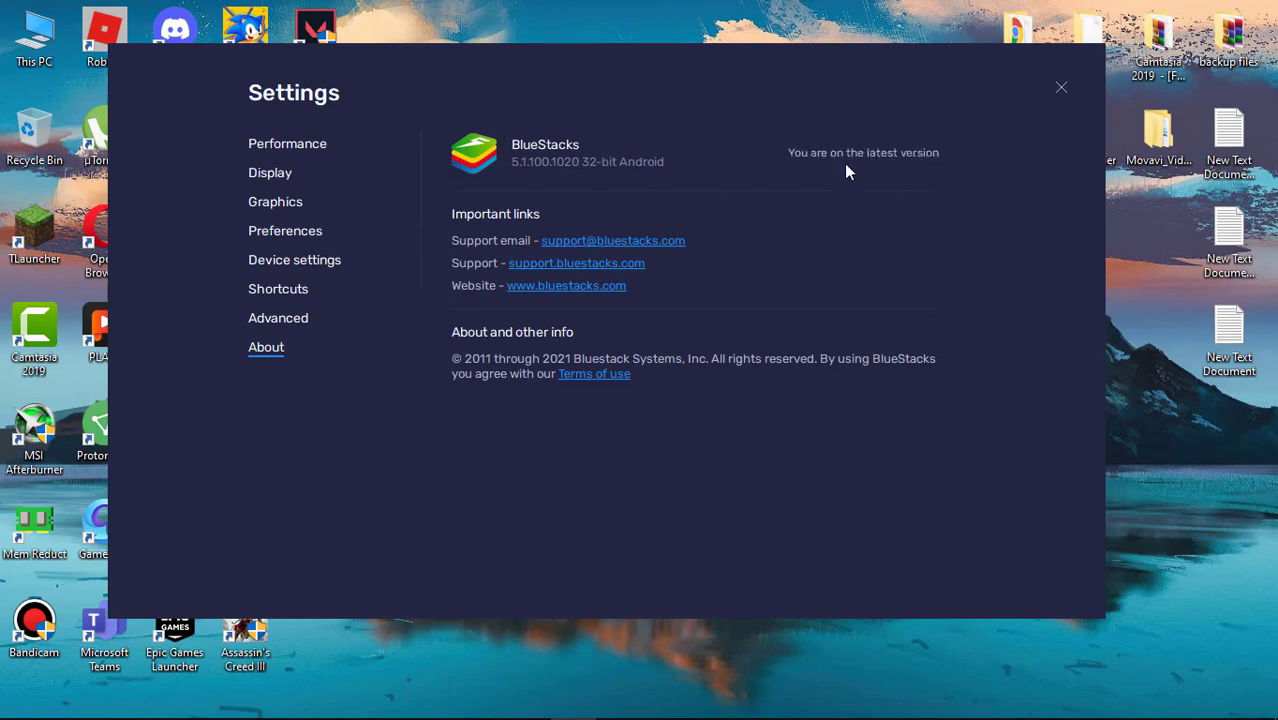
{"action": "key", "text": "Escape"}
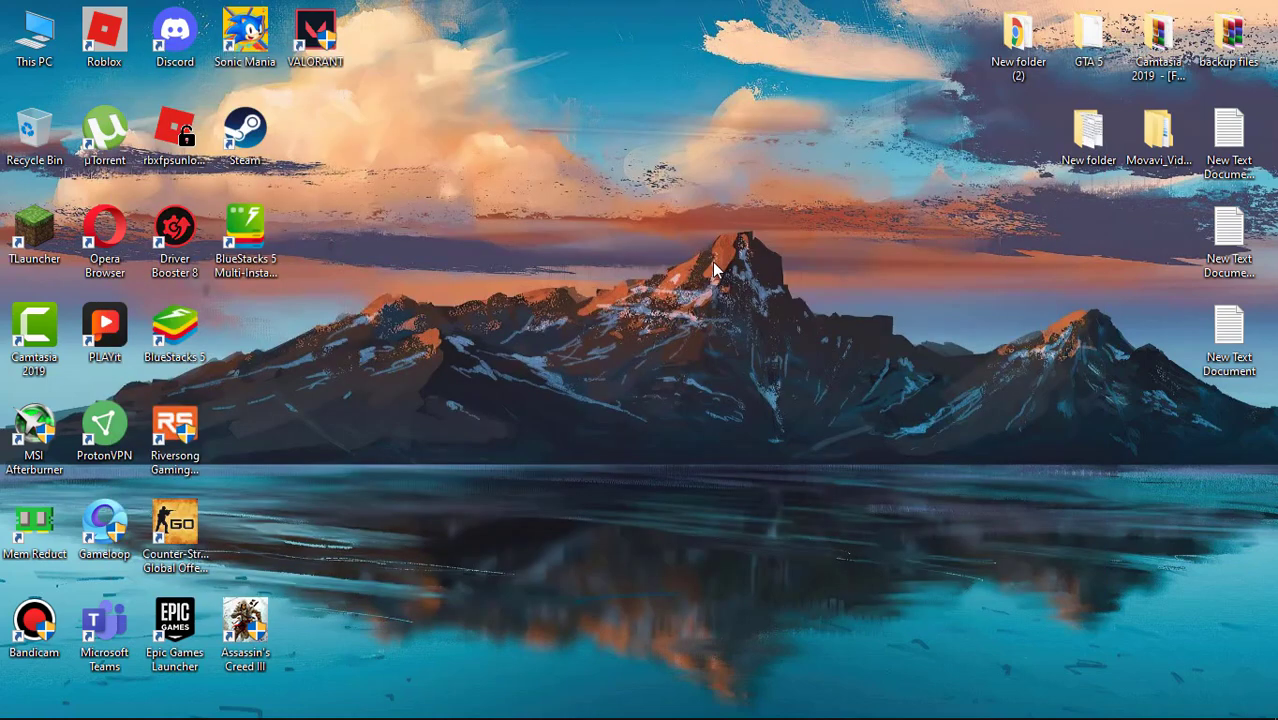
Open the Windows gaming settings, check Game Mode, and go to the related Graphics settings page.
{"action": "left_click", "coordinate": [22, 702]}
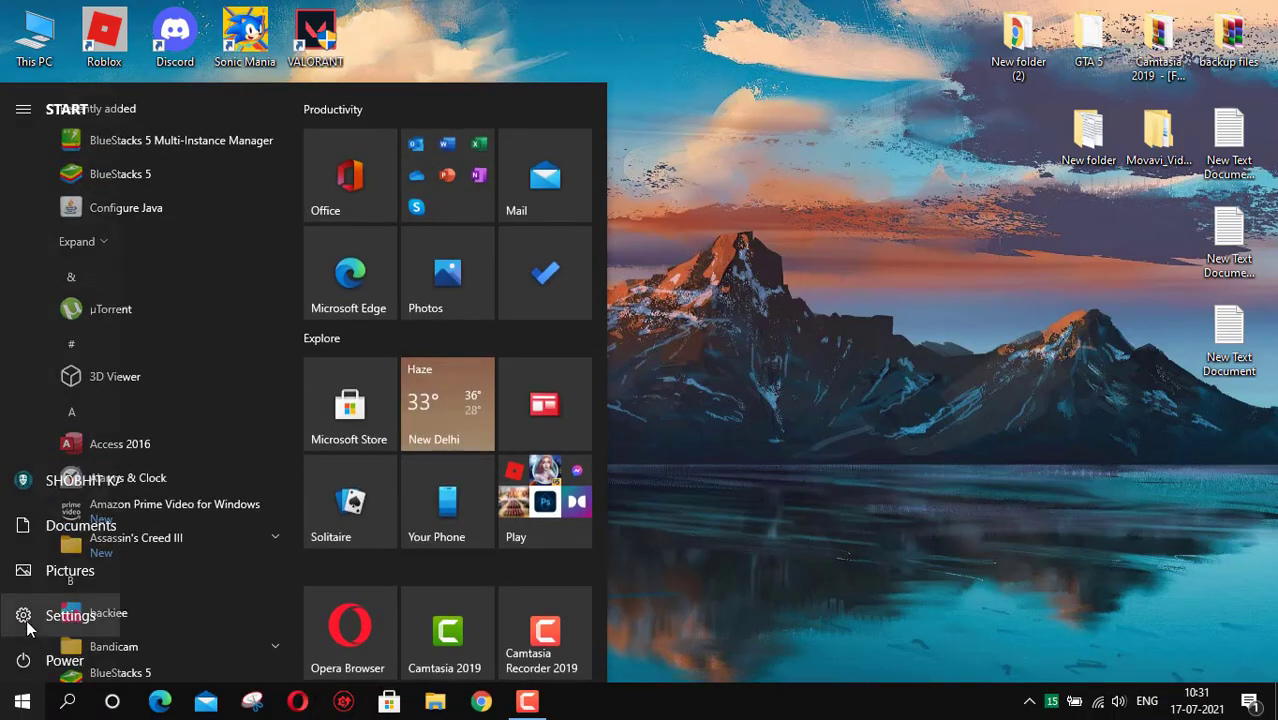
{"action": "left_click", "coordinate": [28, 626]}
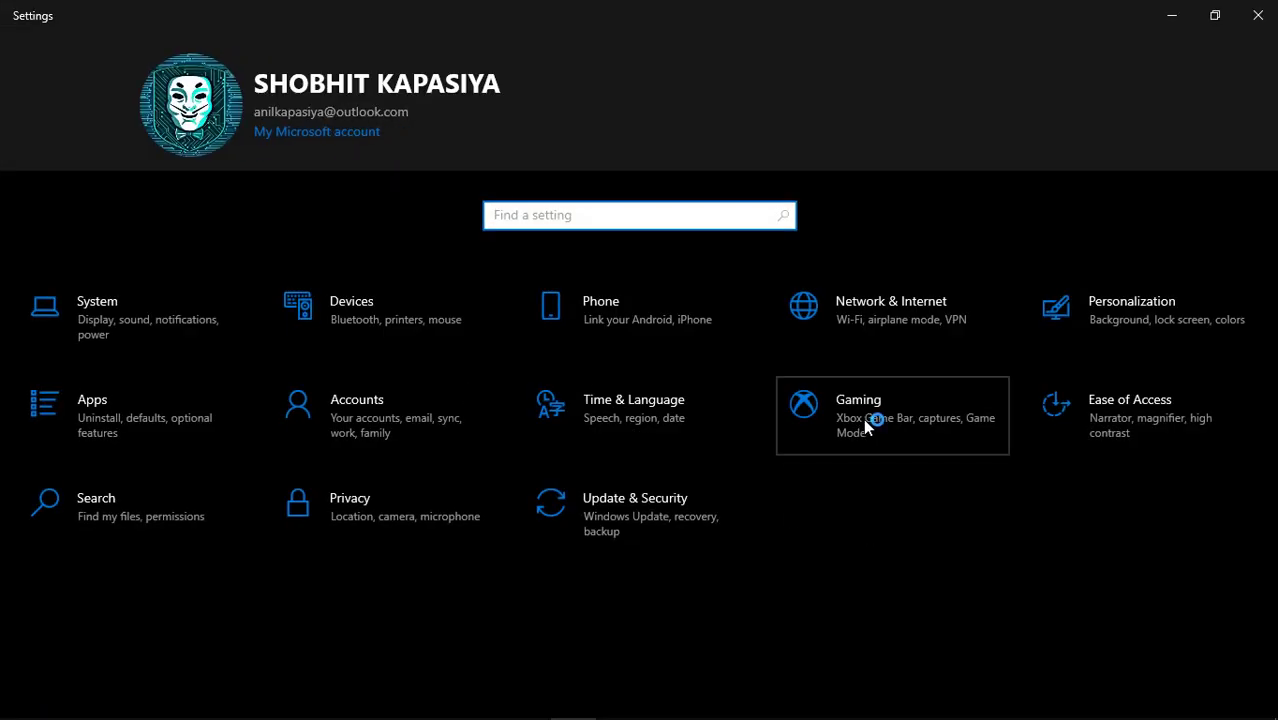
{"action": "left_click", "coordinate": [866, 425]}
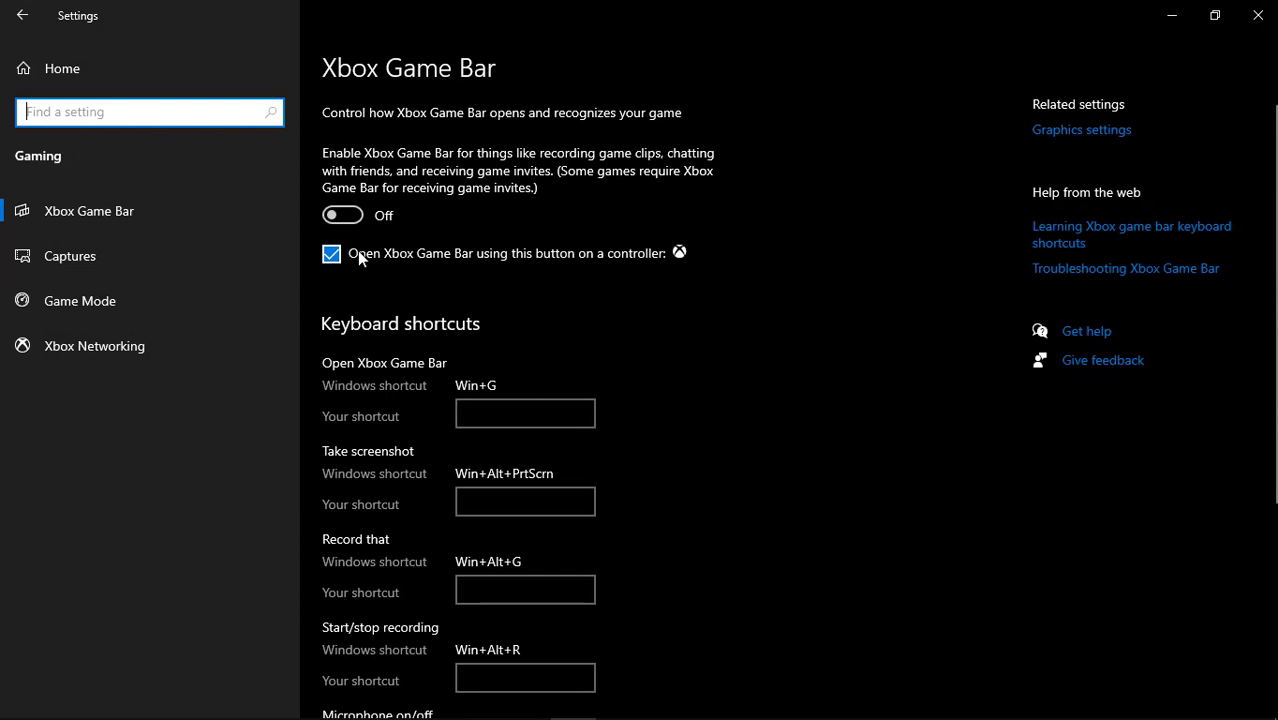
{"action": "left_click", "coordinate": [125, 302]}
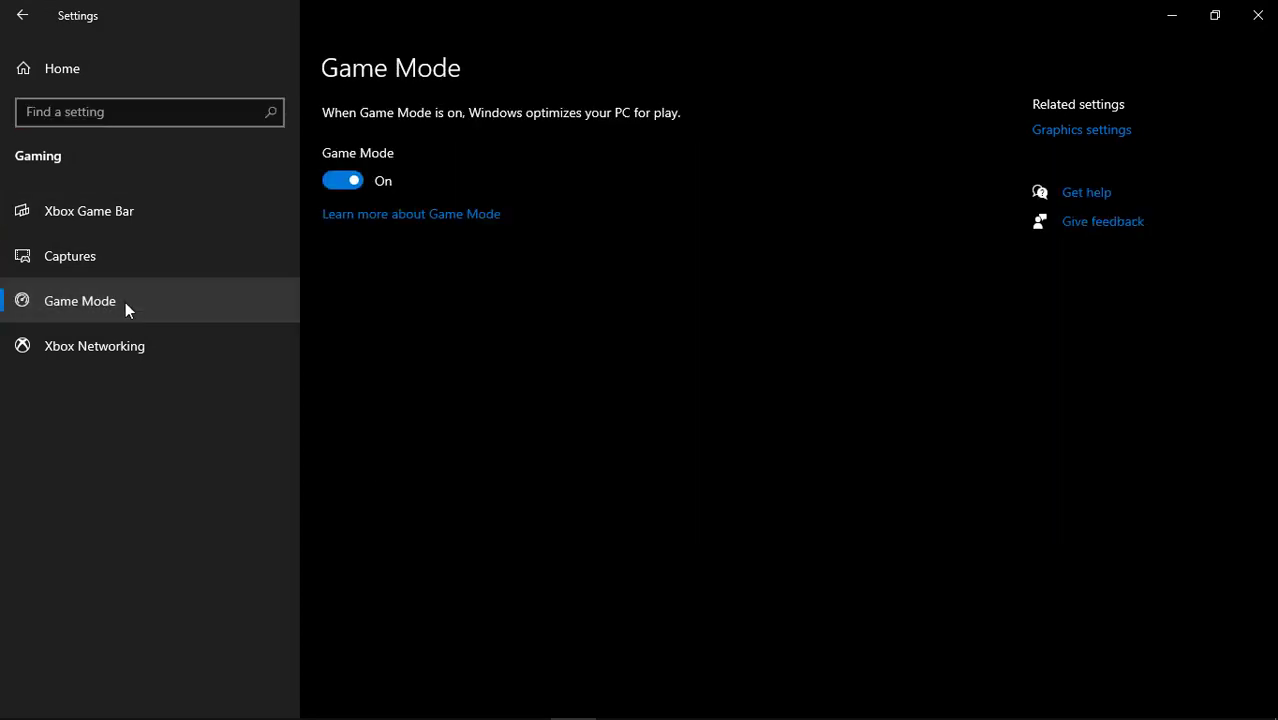
{"action": "left_click", "coordinate": [1062, 134]}
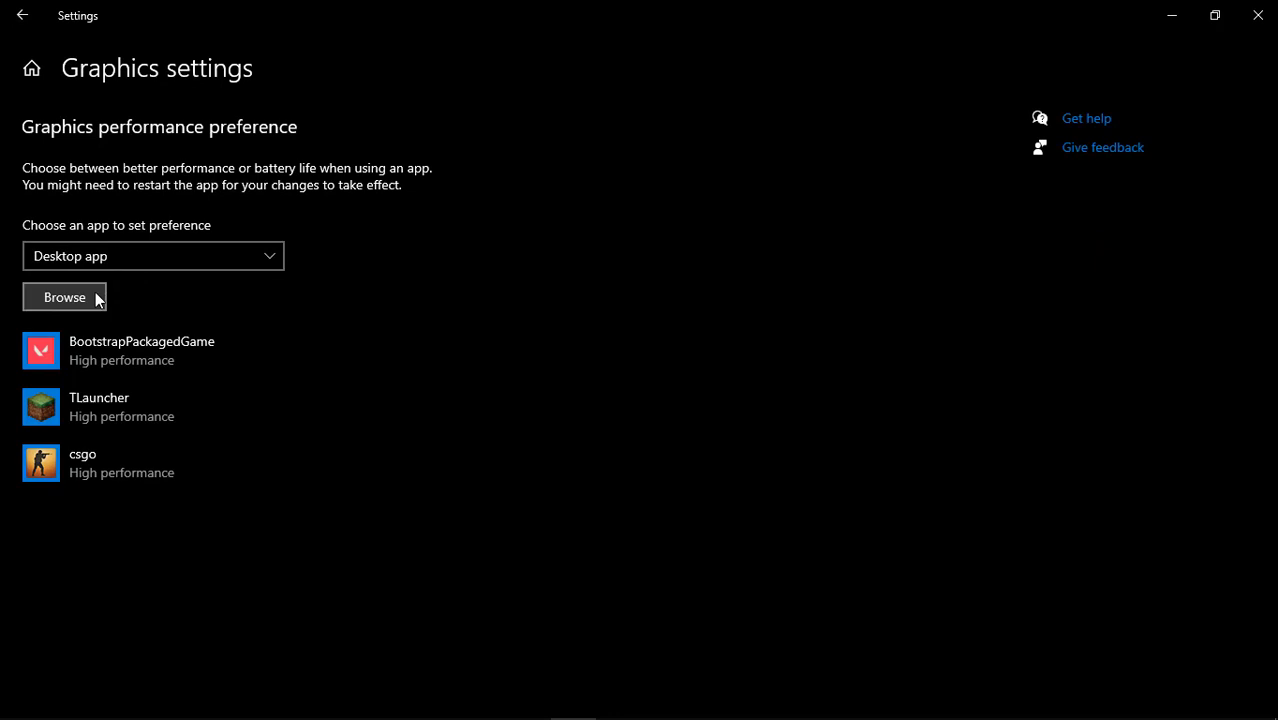
Add the HD-Player application from C:\Program Files\BlueStacks_nxt to the graphics performance preference list.
{"action": "left_click", "coordinate": [97, 299]}
{"action": "scroll", "coordinate": [460, 399], "scroll_direction": "down", "scroll_amount": 1}
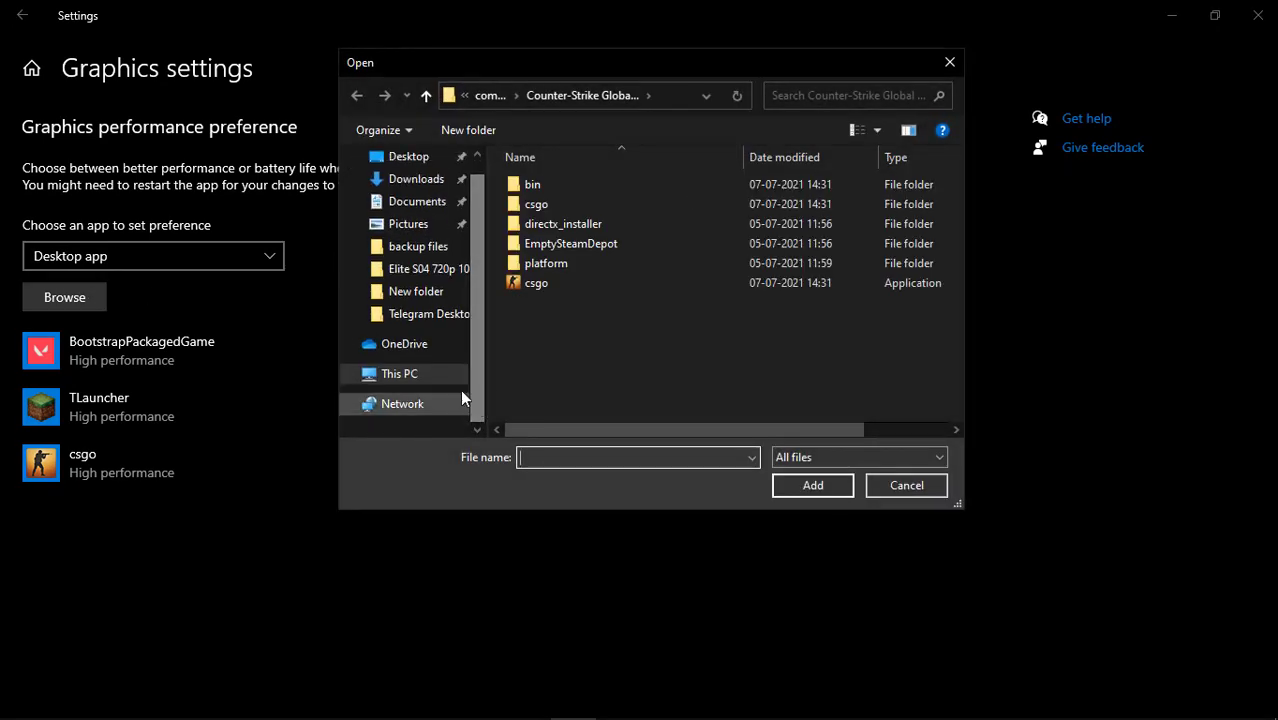
{"action": "left_click", "coordinate": [402, 376]}
{"action": "scroll", "coordinate": [711, 345], "scroll_direction": "down", "scroll_amount": 3}
{"action": "double_click", "coordinate": [581, 305]}
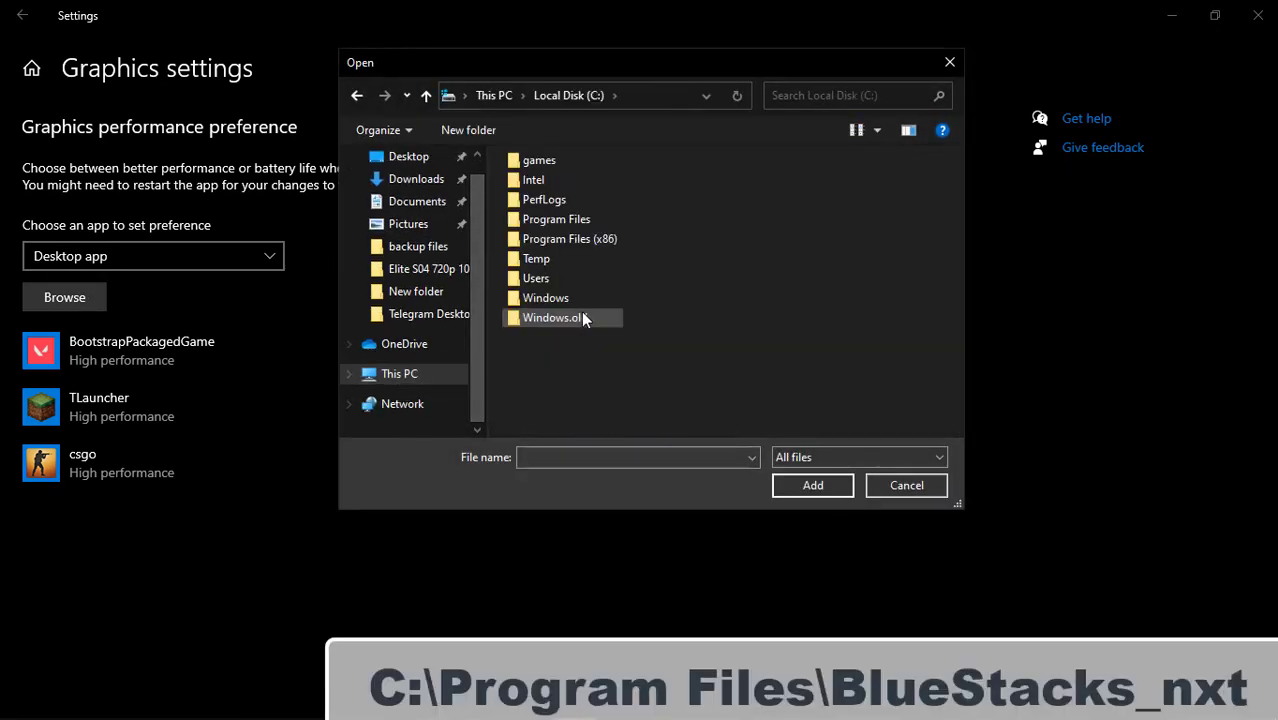
{"action": "double_click", "coordinate": [585, 220]}
{"action": "double_click", "coordinate": [565, 180]}
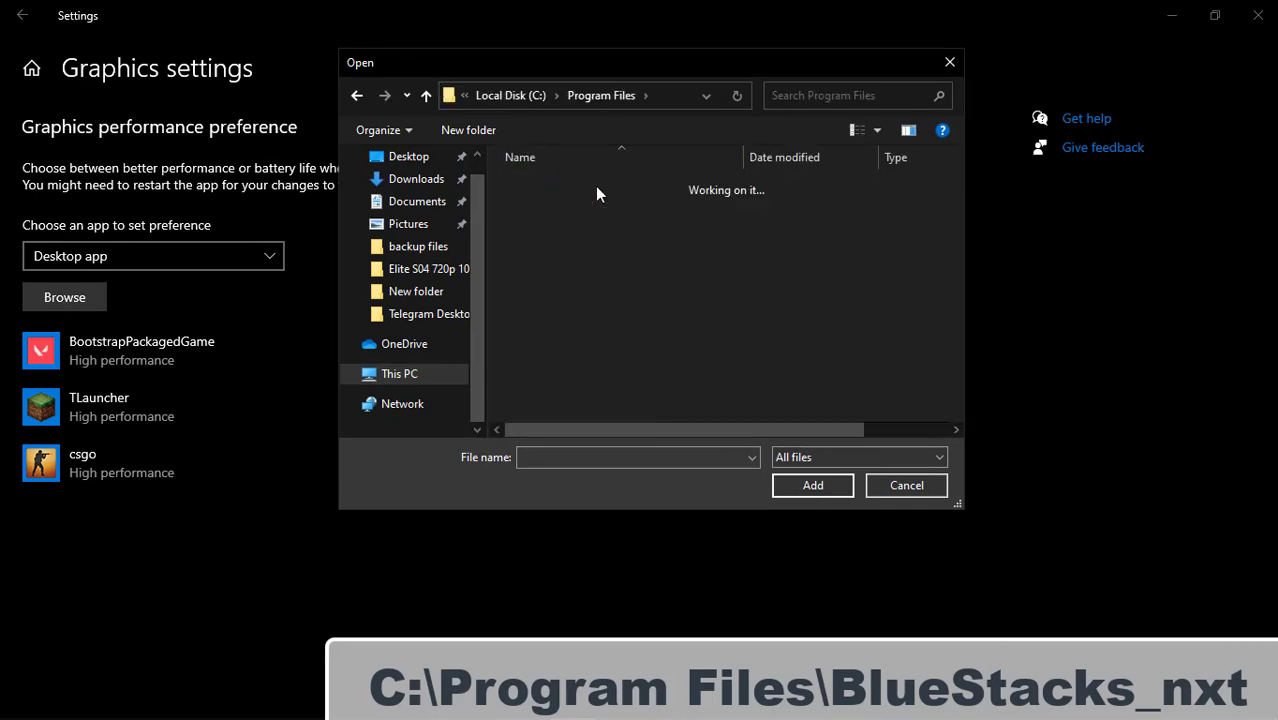
{"action": "left_click_drag", "start_coordinate": [956, 225], "coordinate": [957, 412]}
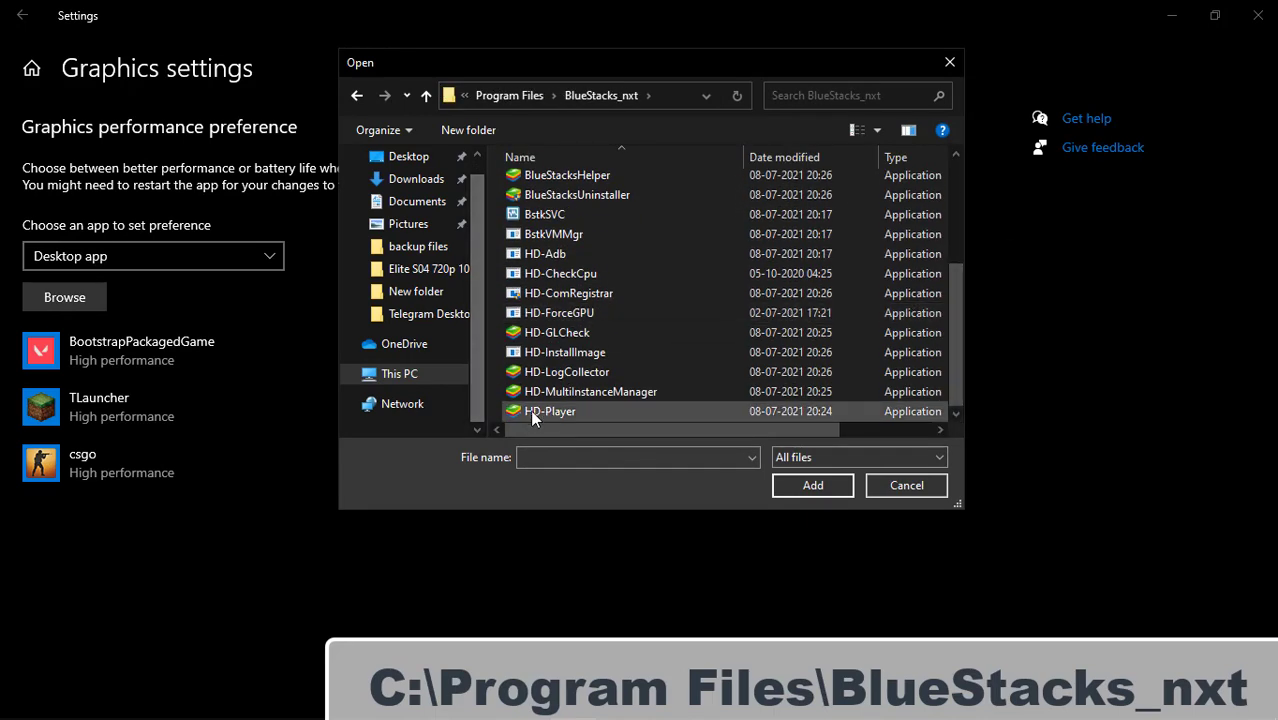
{"action": "left_click", "coordinate": [561, 410]}
{"action": "left_click", "coordinate": [809, 480]}
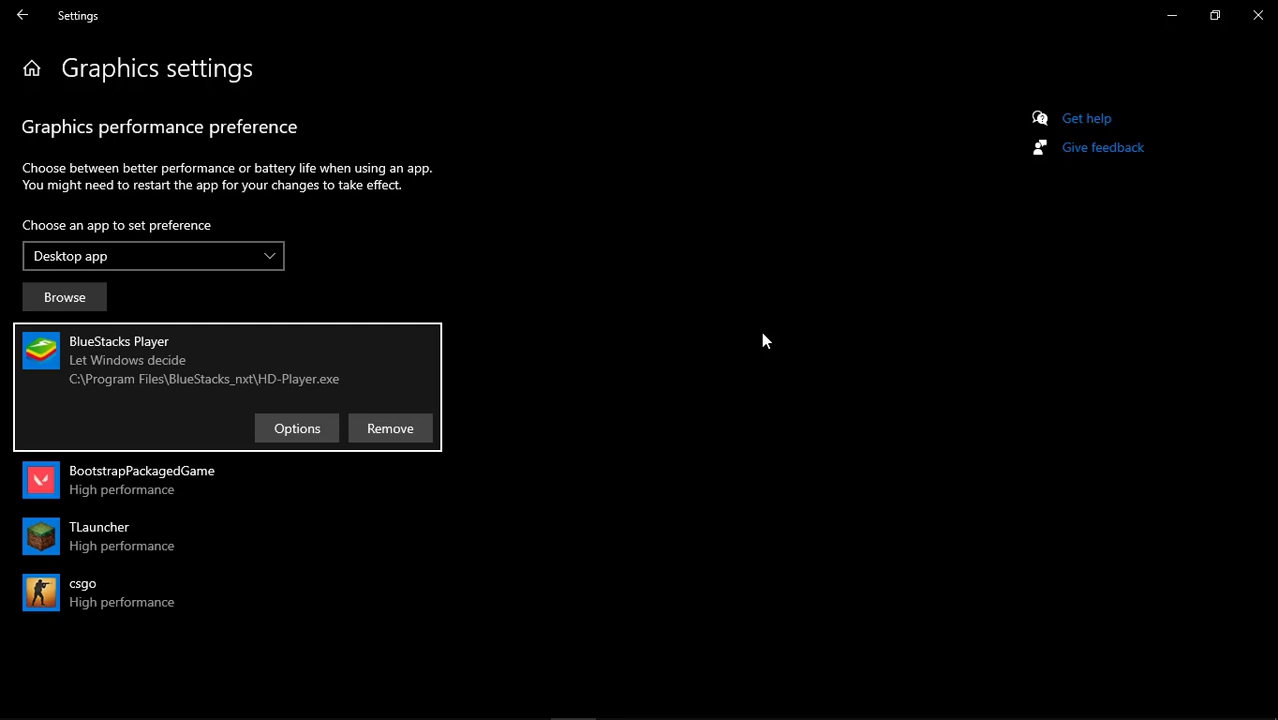
Set the graphics preference of BlueStacks Player to High performance, save it, and close the Settings window.
{"action": "left_click", "coordinate": [293, 428]}
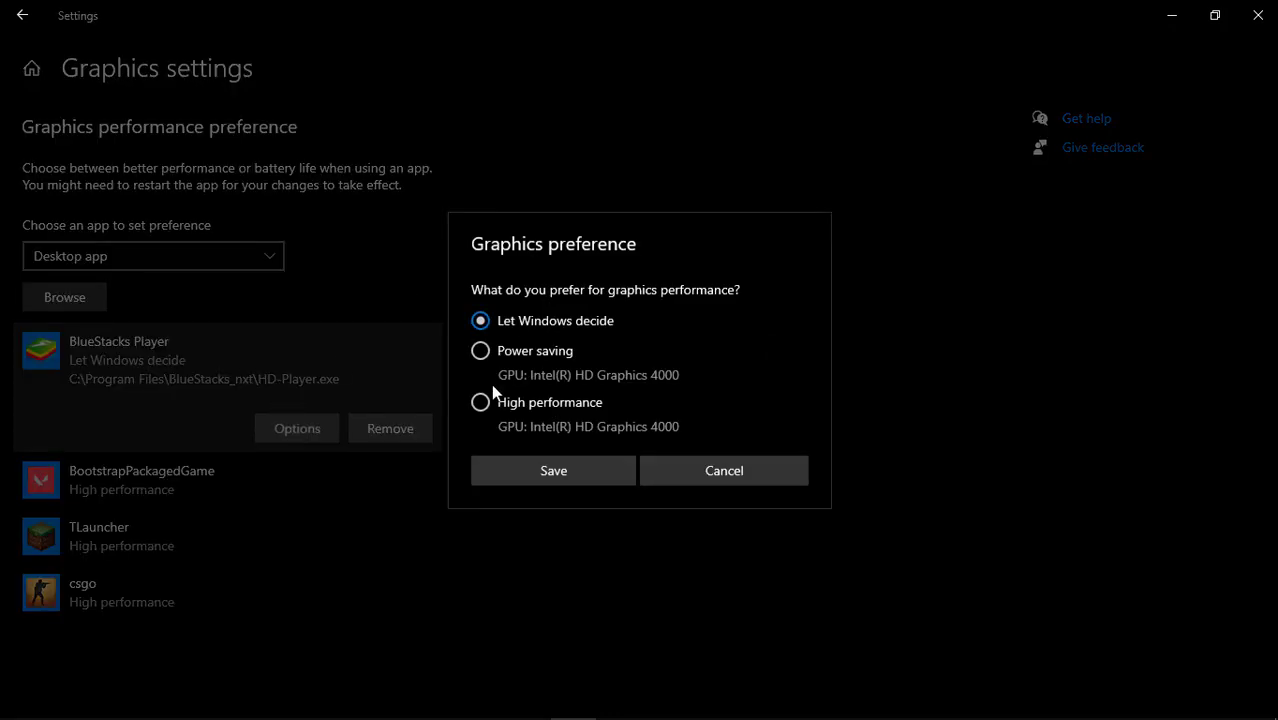
{"action": "left_click", "coordinate": [482, 405]}
{"action": "left_click", "coordinate": [583, 472]}
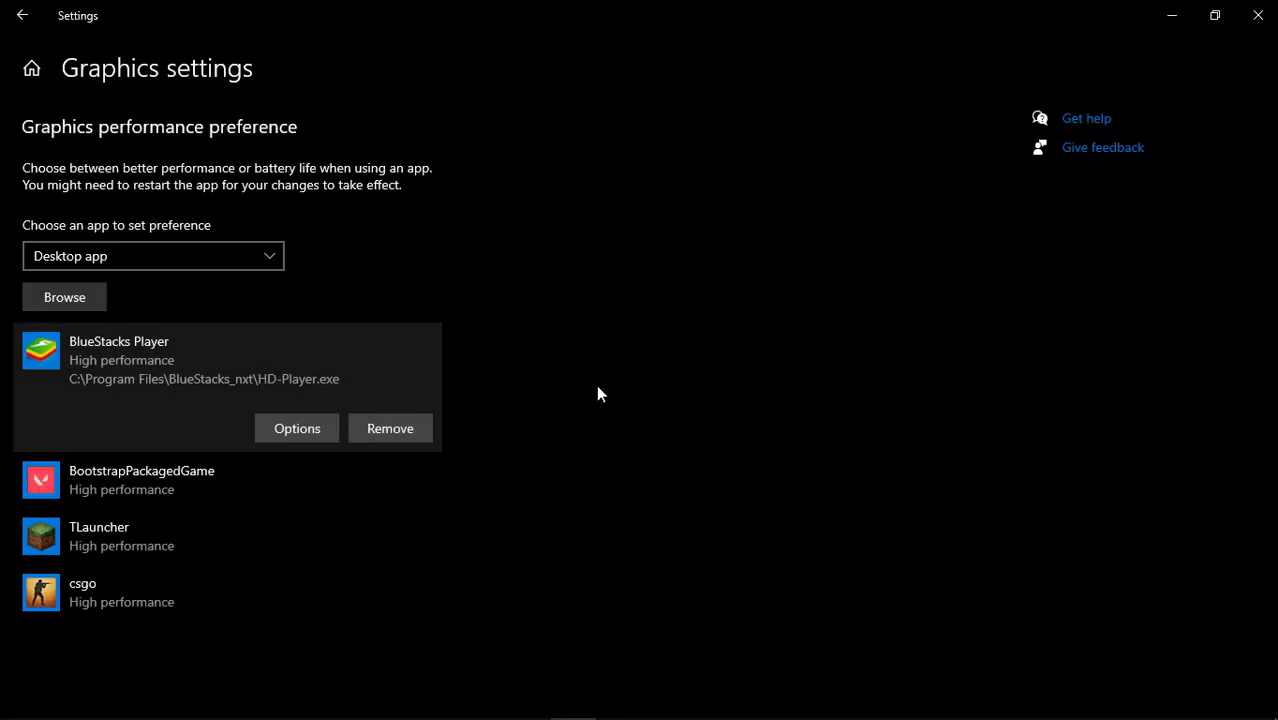
{"action": "left_click", "coordinate": [1258, 15]}
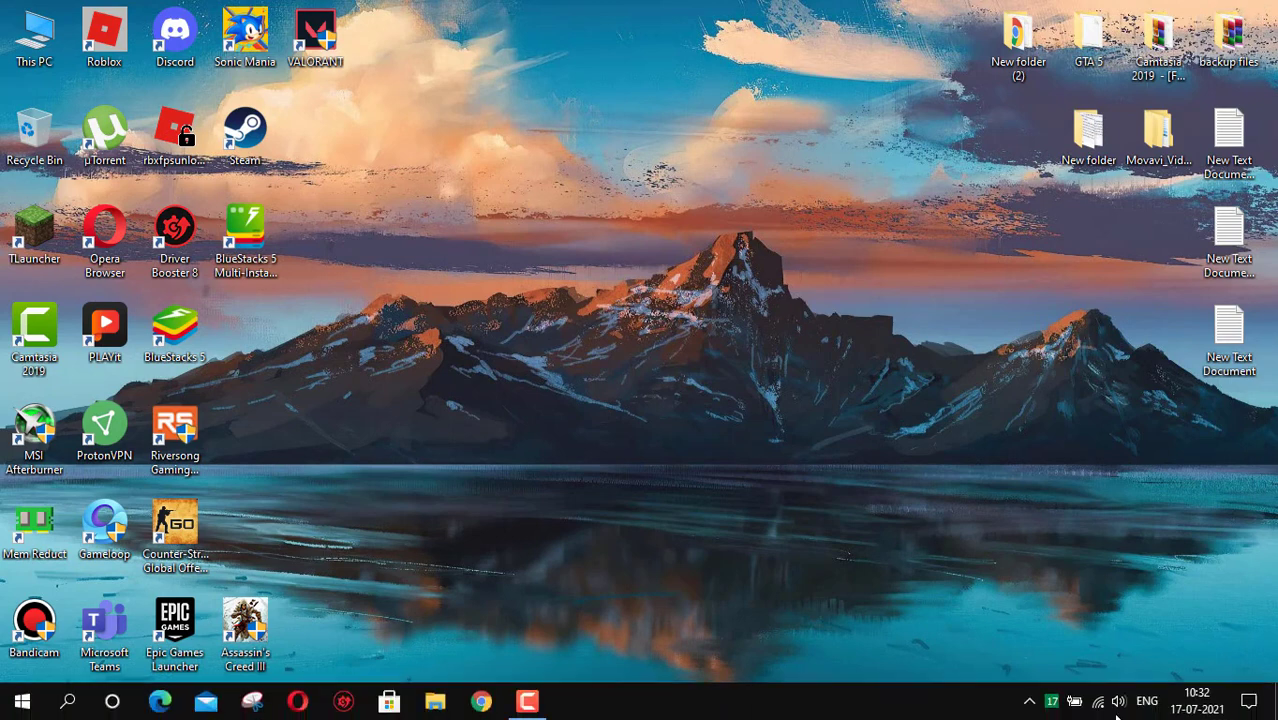
Open the Windows power options and create a power plan named Gaming based on the High performance plan.
{"action": "right_click", "coordinate": [1076, 710]}
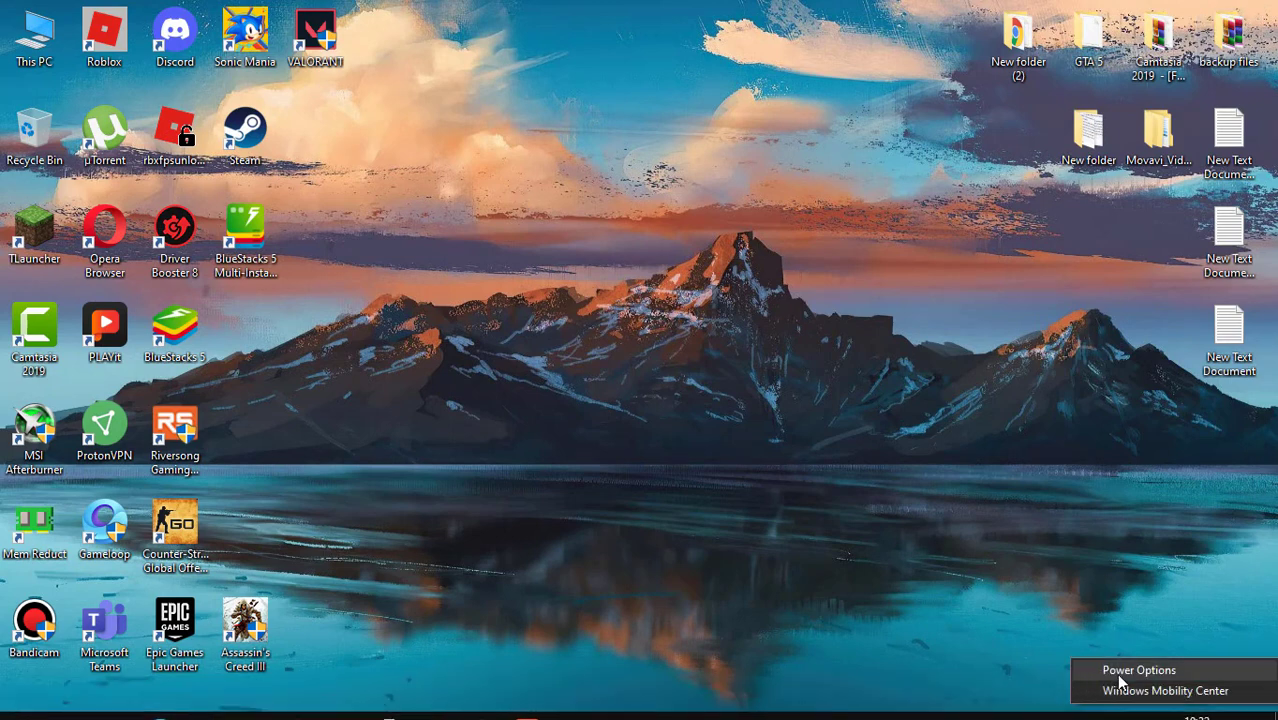
{"action": "left_click", "coordinate": [1121, 674]}
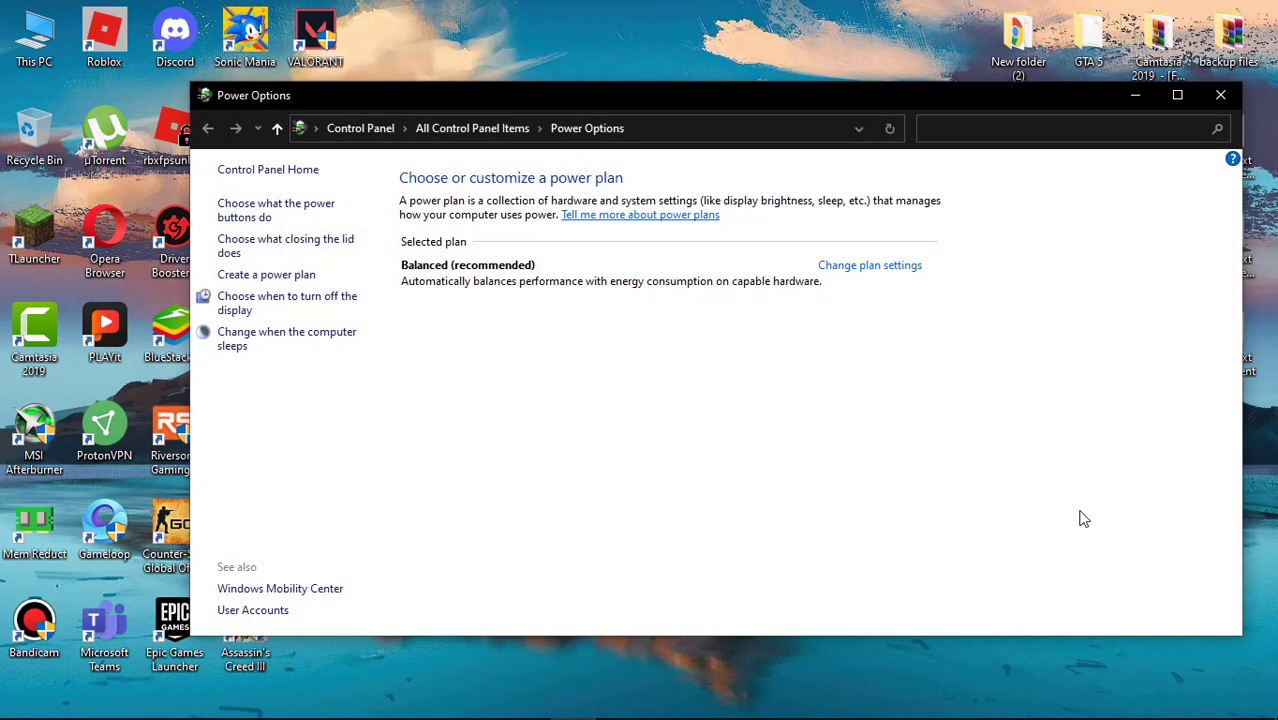
{"action": "left_click", "coordinate": [268, 276]}
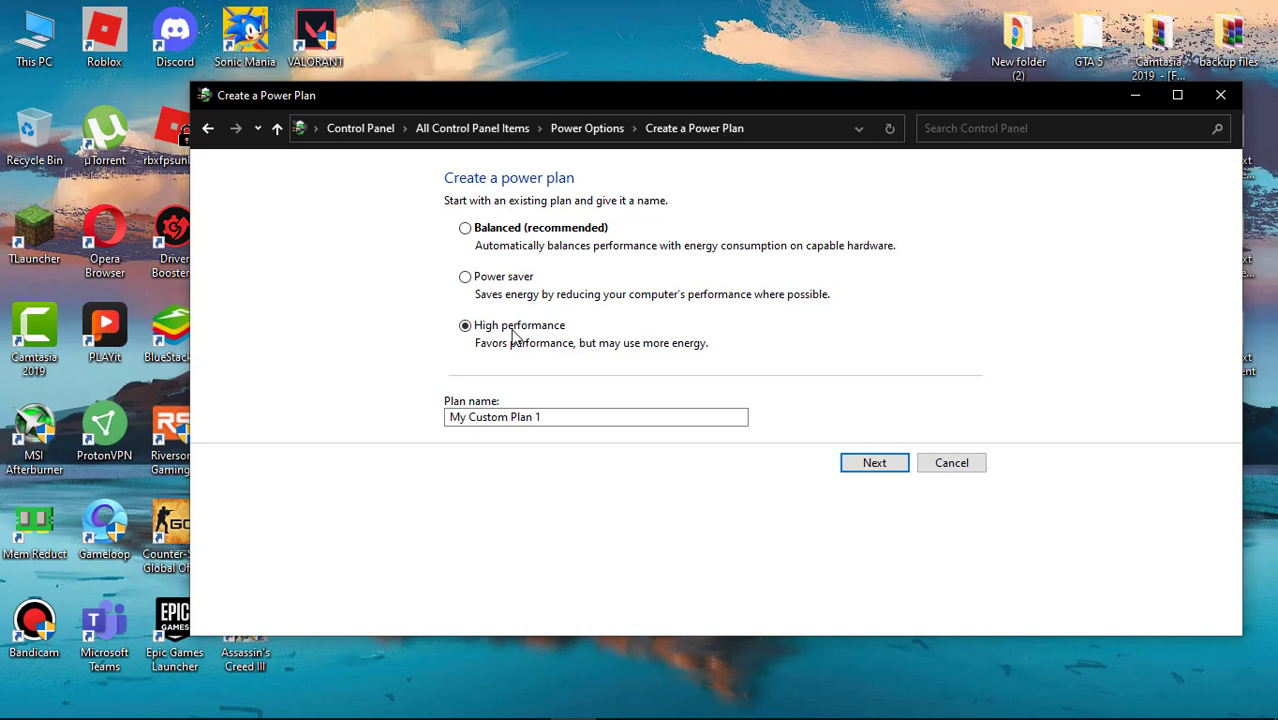
{"action": "left_click_drag", "start_coordinate": [450, 418], "coordinate": [535, 431]}
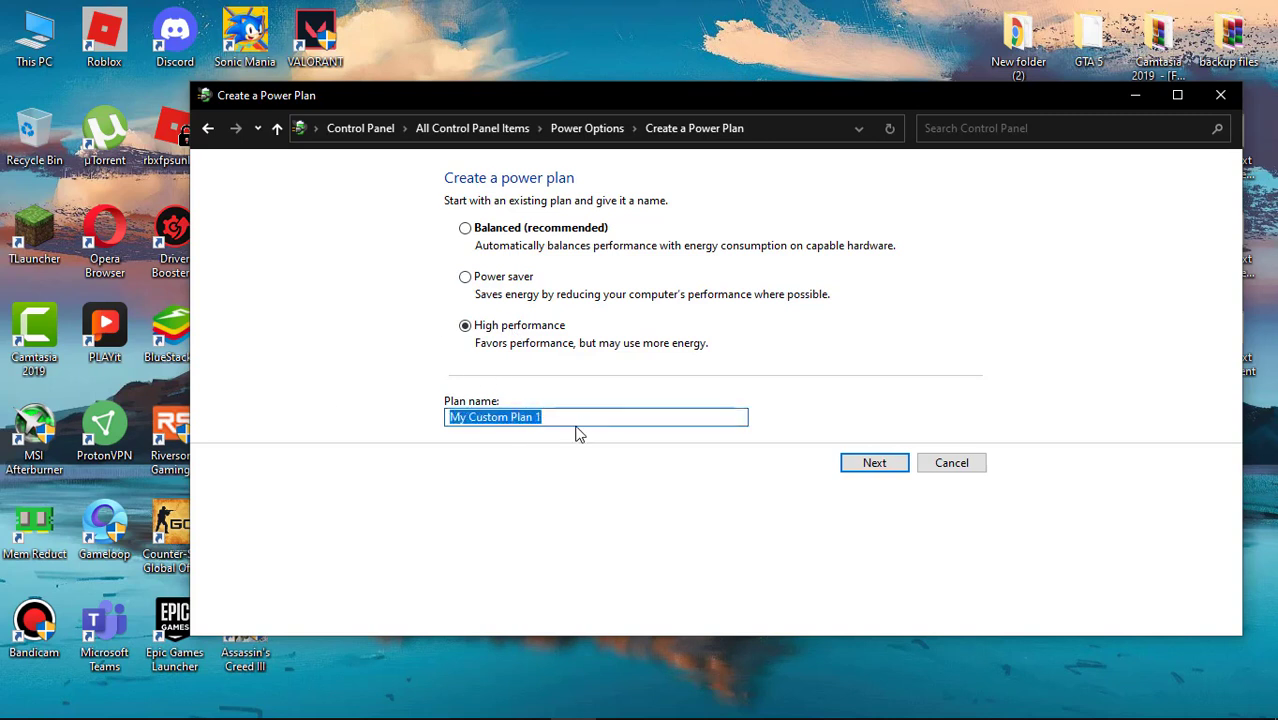
{"action": "type", "text": "Gaming"}
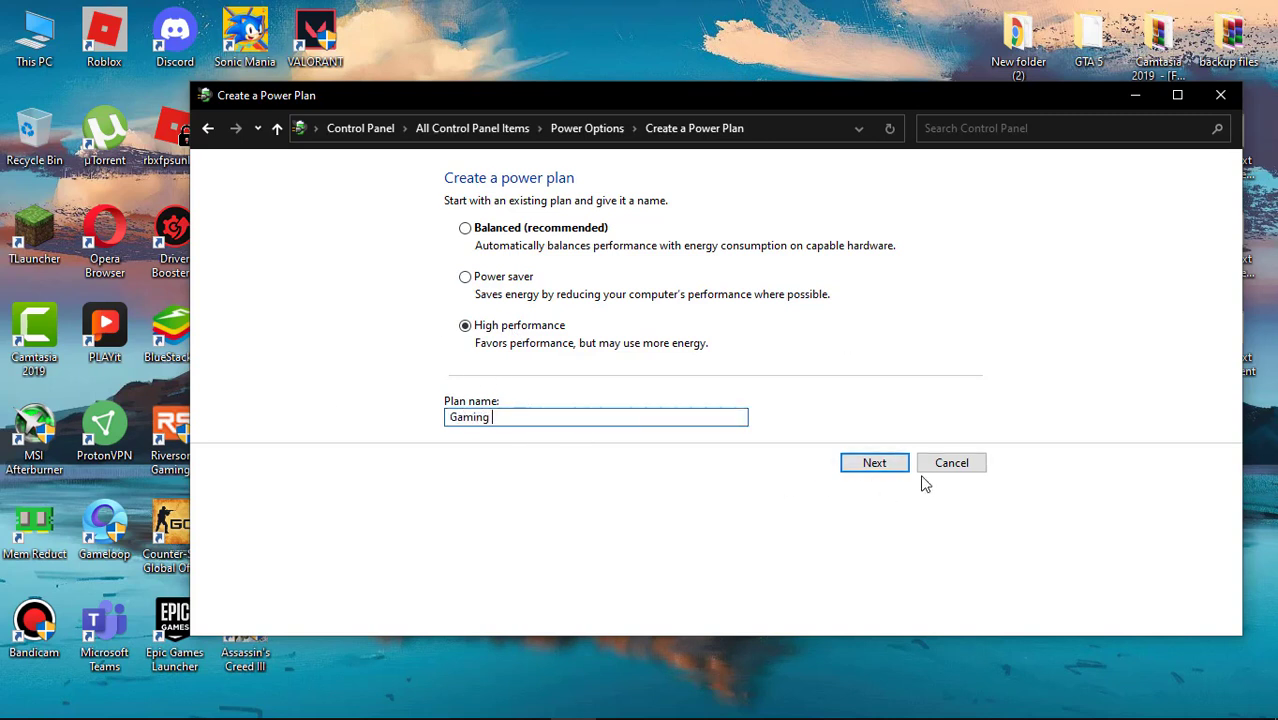
{"action": "left_click", "coordinate": [875, 463]}
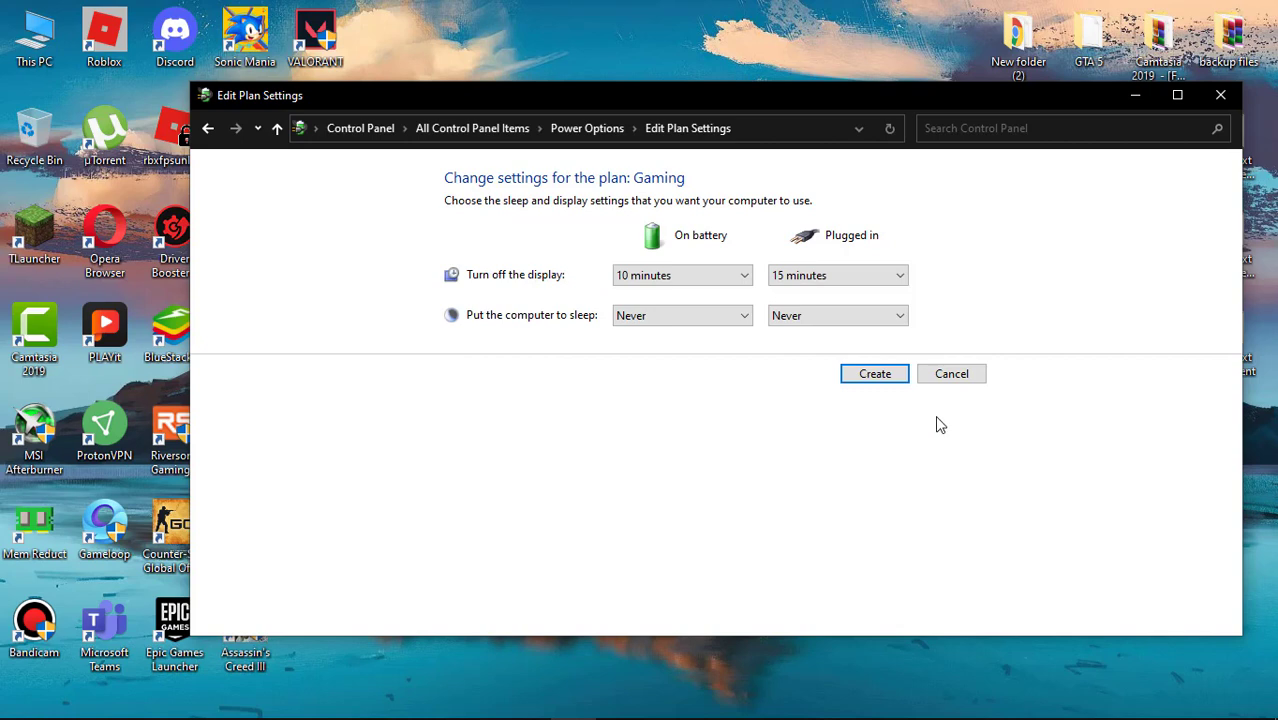
{"action": "left_click", "coordinate": [893, 375]}
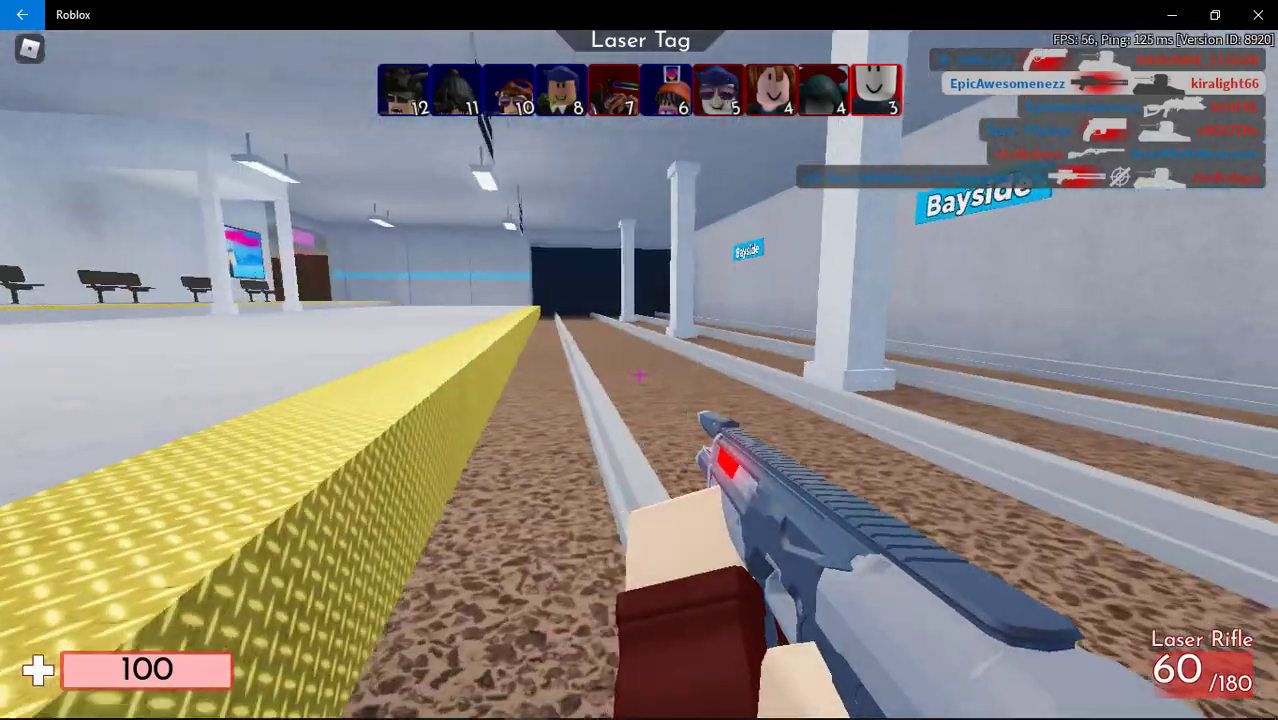
{"action": "key", "text": "w"}
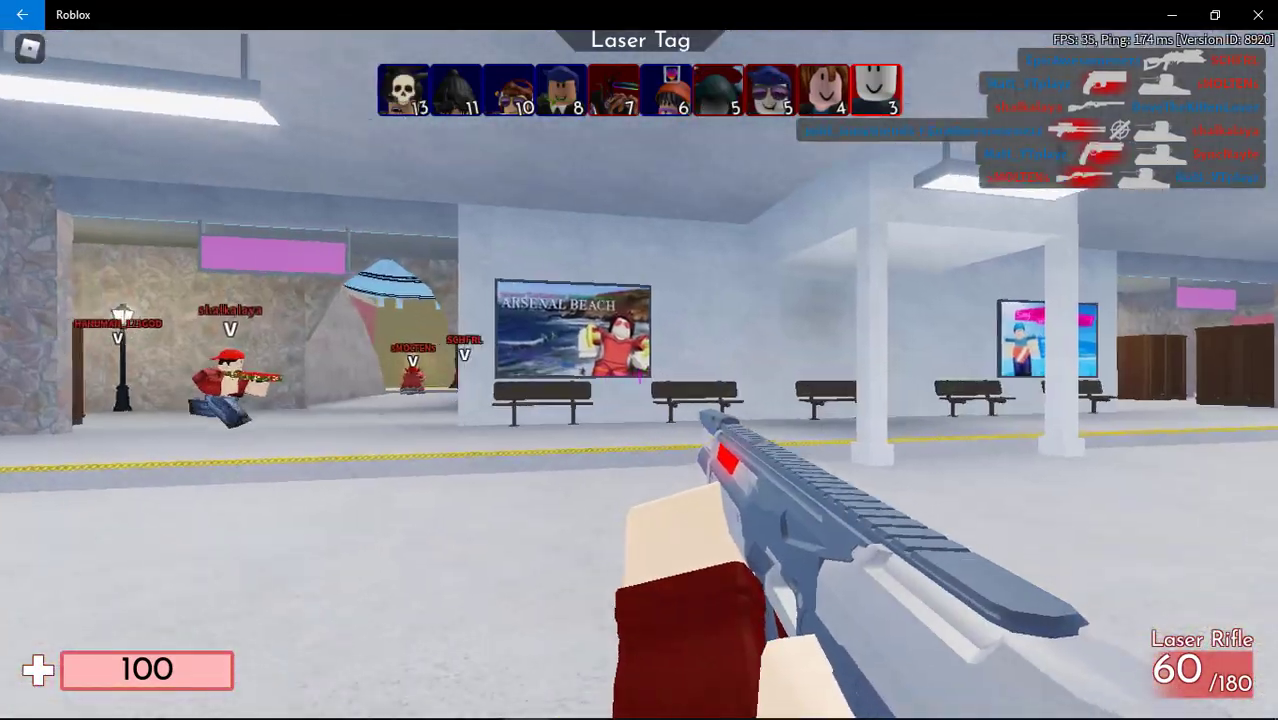
{"action": "key", "text": "w"}
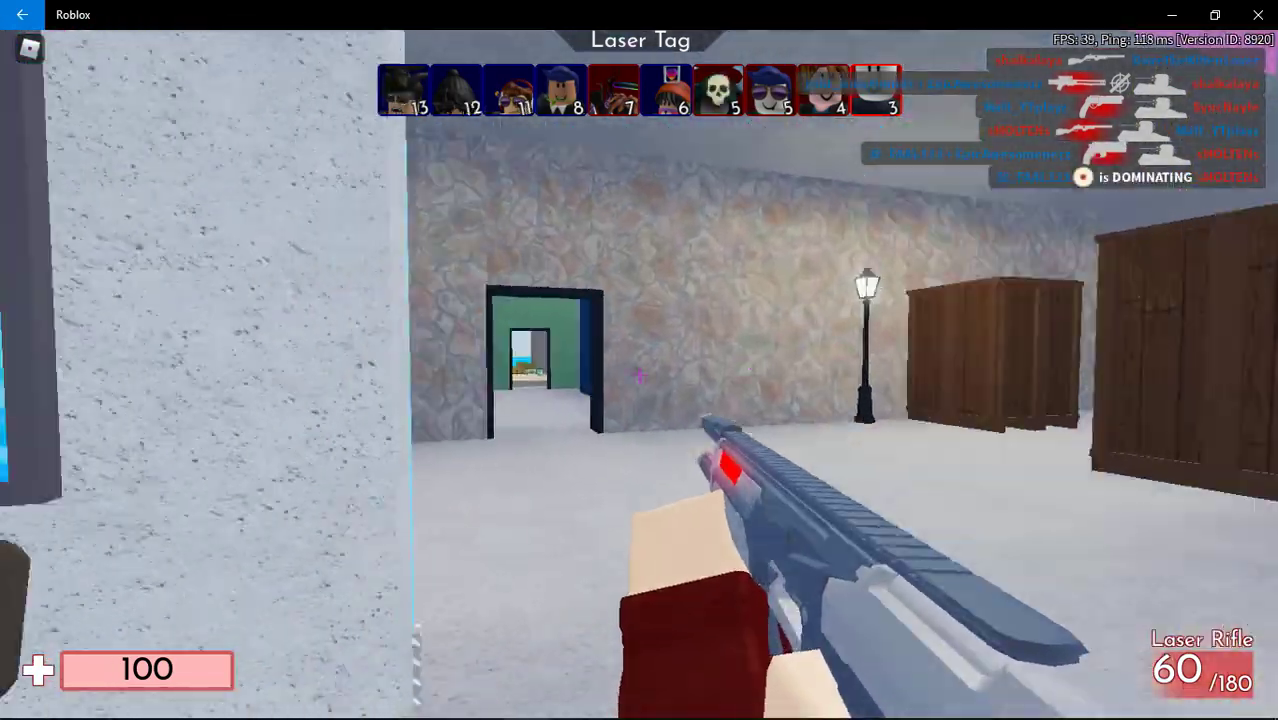
{"action": "key", "text": "w"}
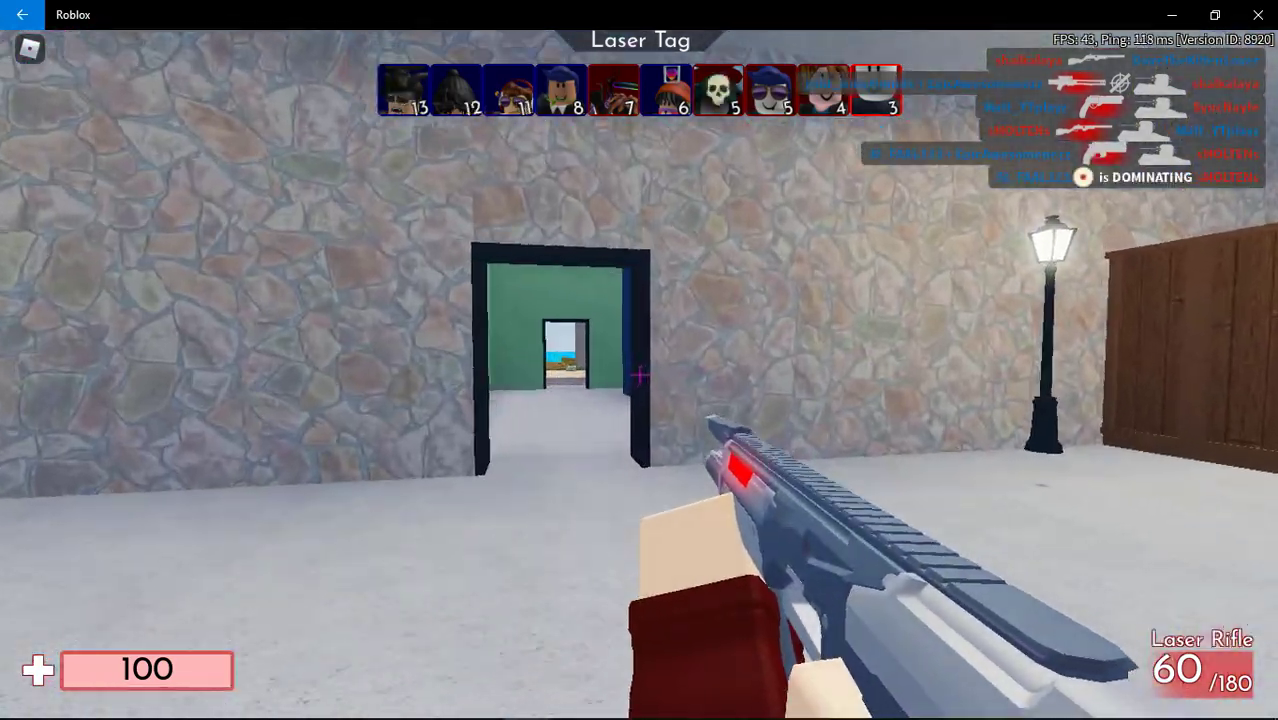
{"action": "key", "text": "w"}
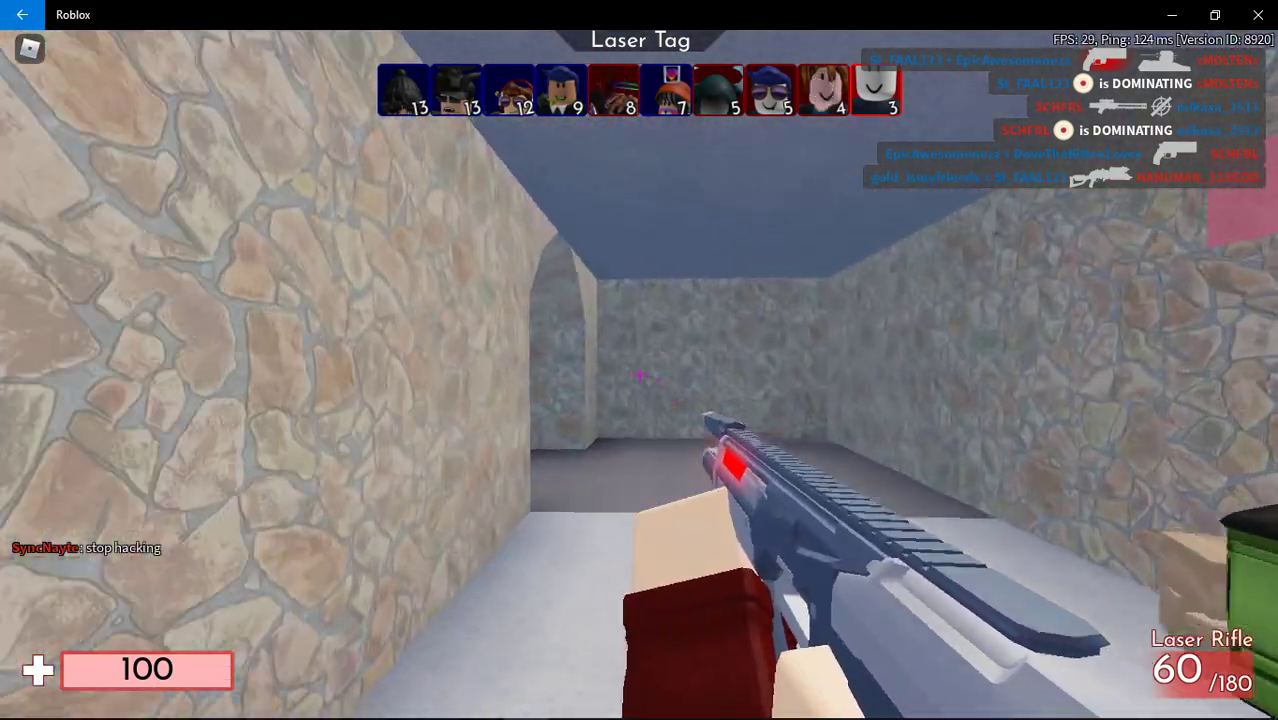
{"action": "key", "text": "w"}
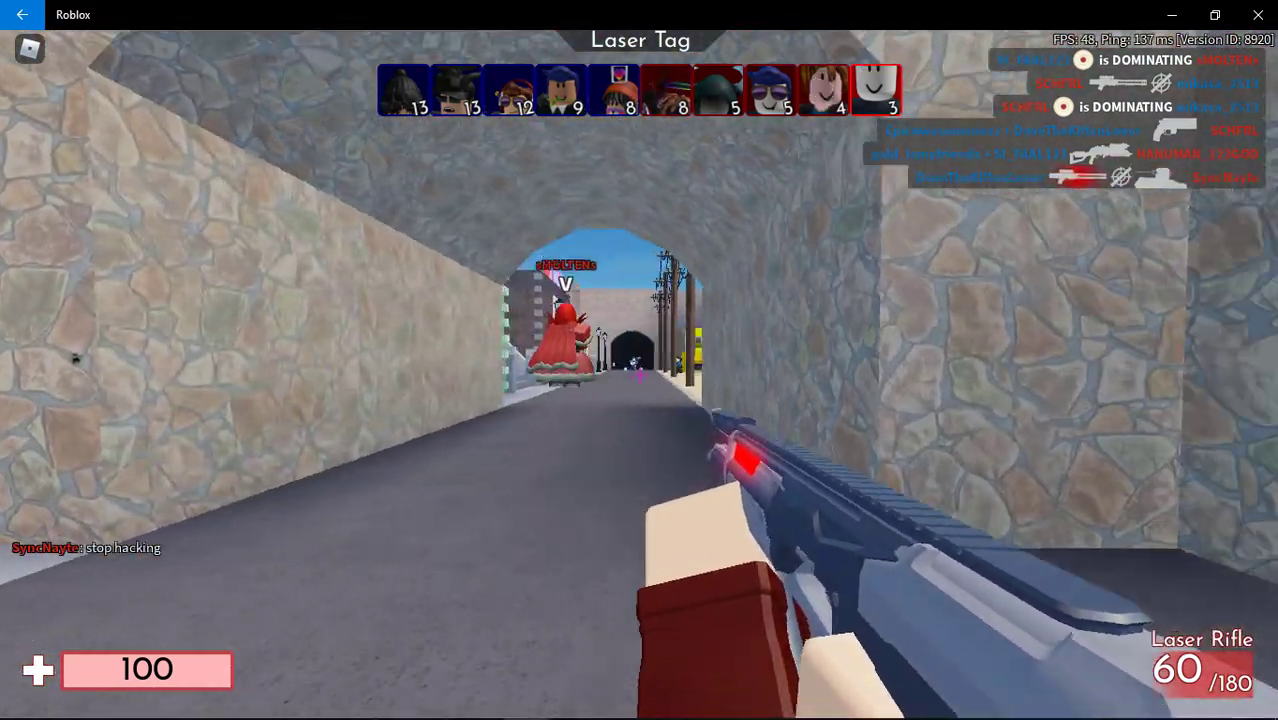
{"action": "key", "text": "w"}
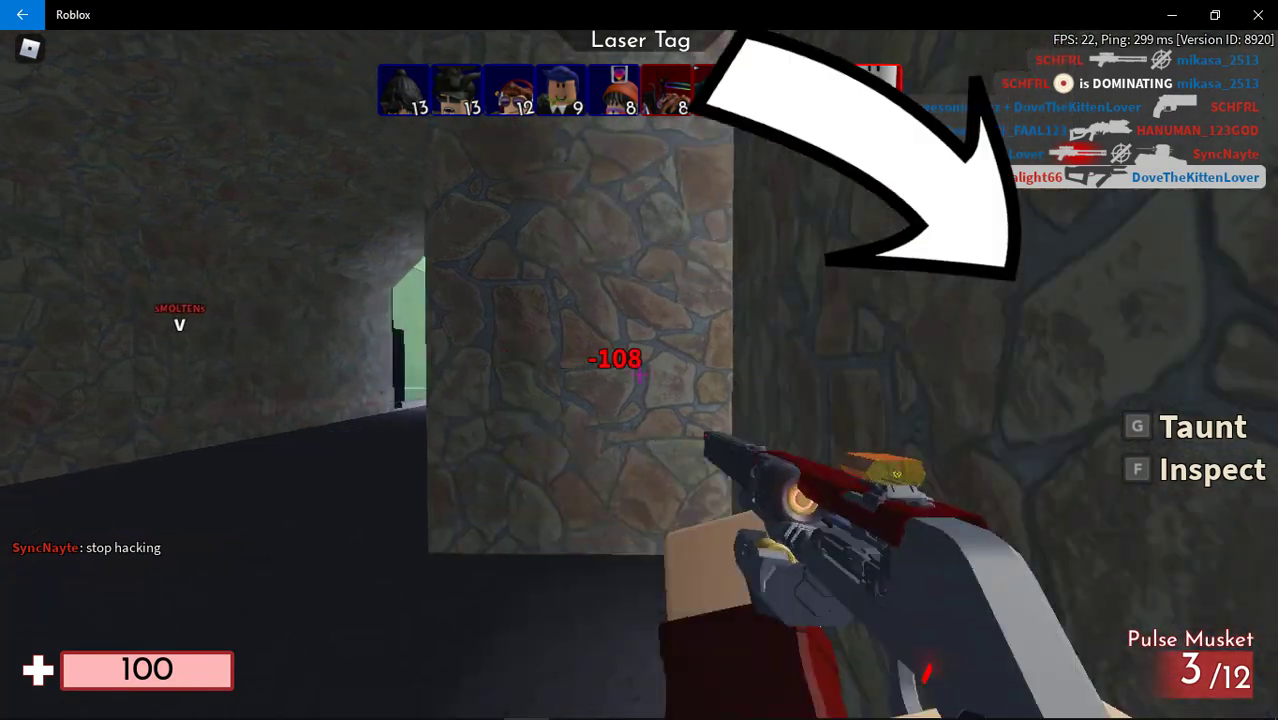